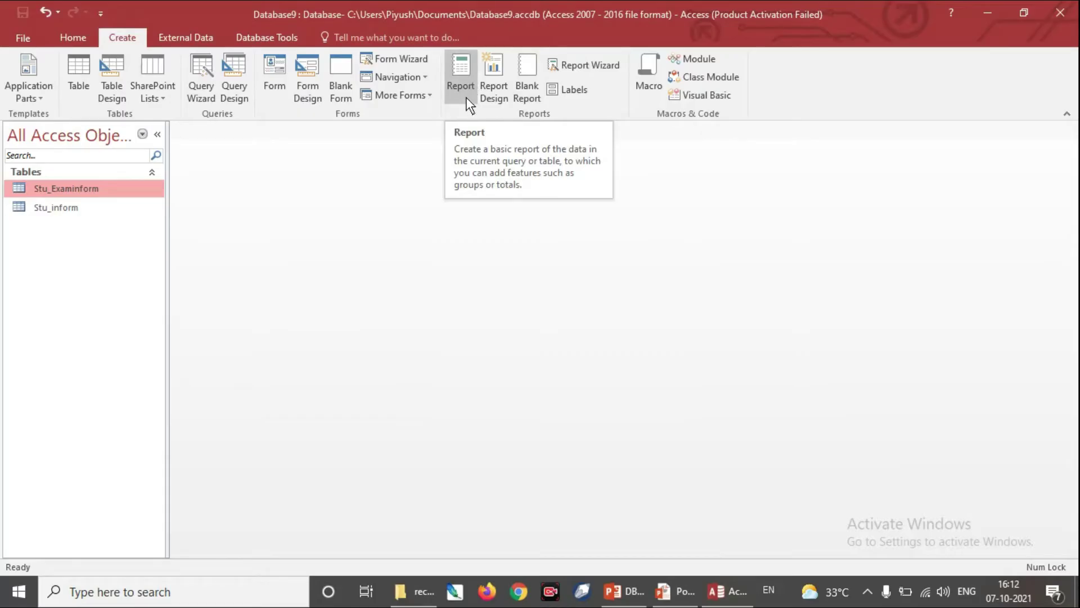
Create a basic report from the Stu_inform table and display it in Report View
{"action": "left_click", "coordinate": [75, 212]}
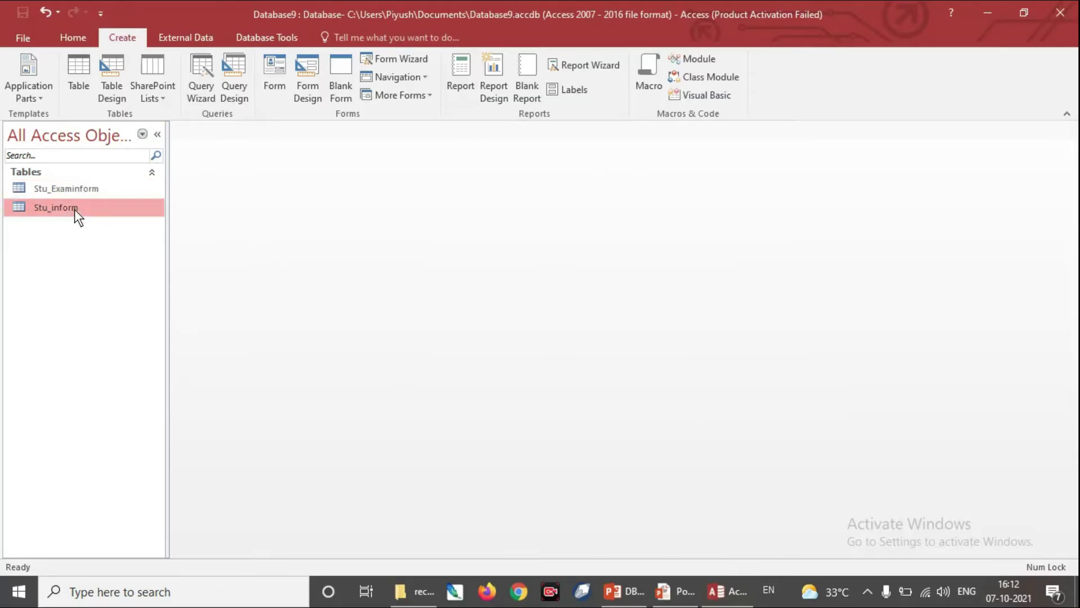
{"action": "left_click", "coordinate": [461, 85]}
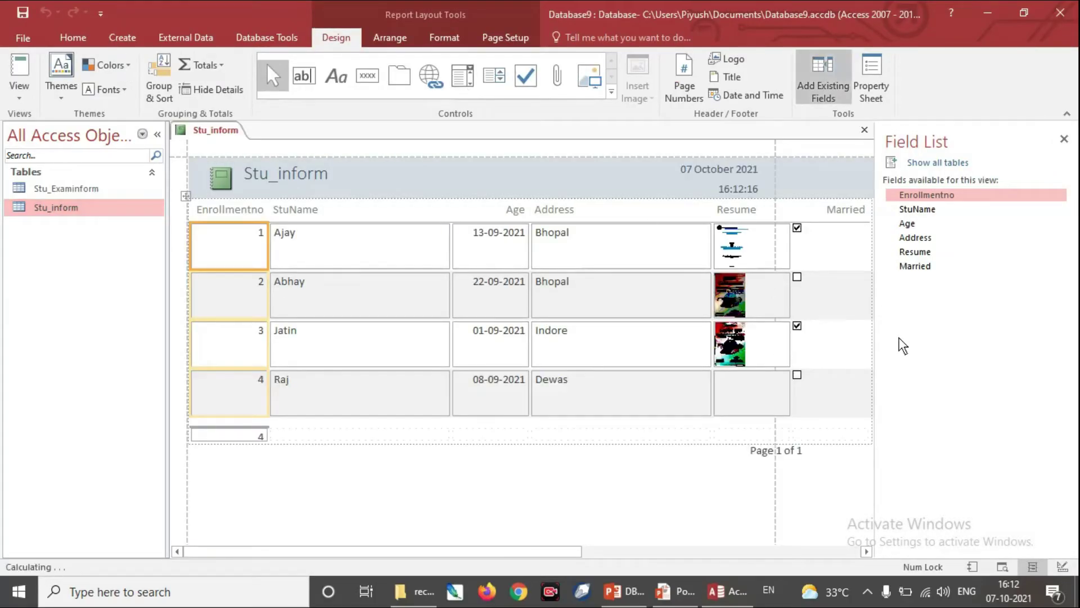
{"action": "left_click", "coordinate": [20, 102]}
{"action": "left_click", "coordinate": [45, 121]}
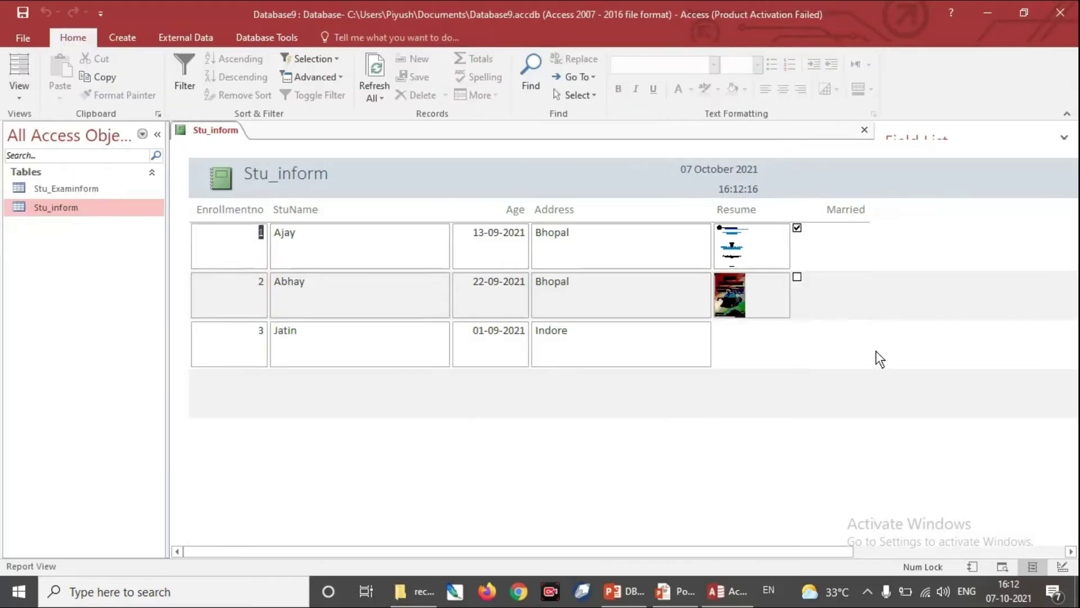
Generate the basic report from the Stu_inform table again
{"action": "left_click", "coordinate": [122, 38]}
{"action": "left_click", "coordinate": [461, 90]}
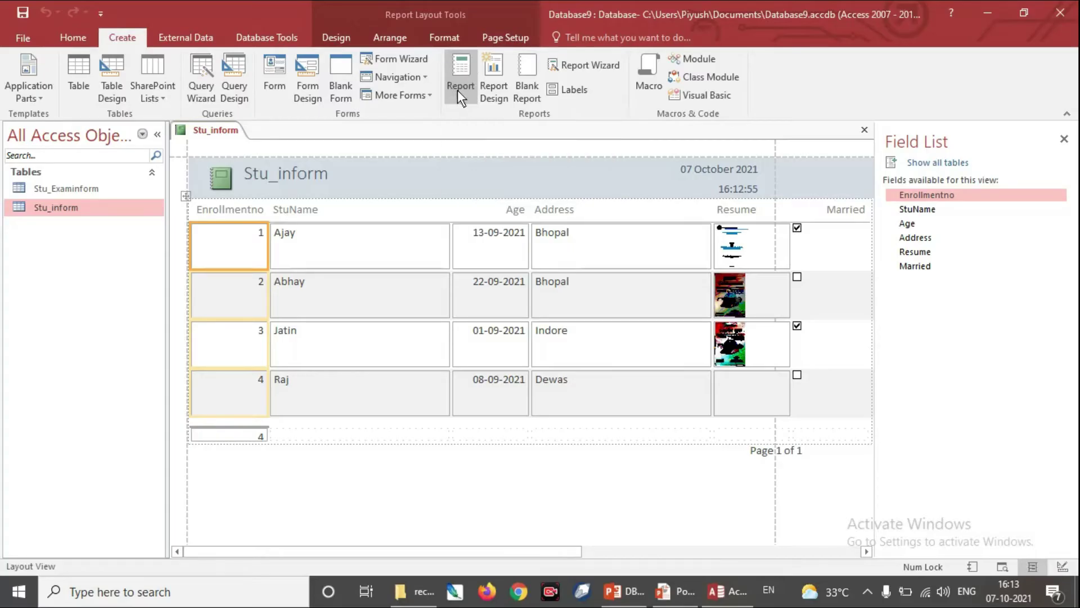
Start a Report Wizard report on Stu_inform with all fields except Resume and Married
{"action": "left_click", "coordinate": [598, 66]}
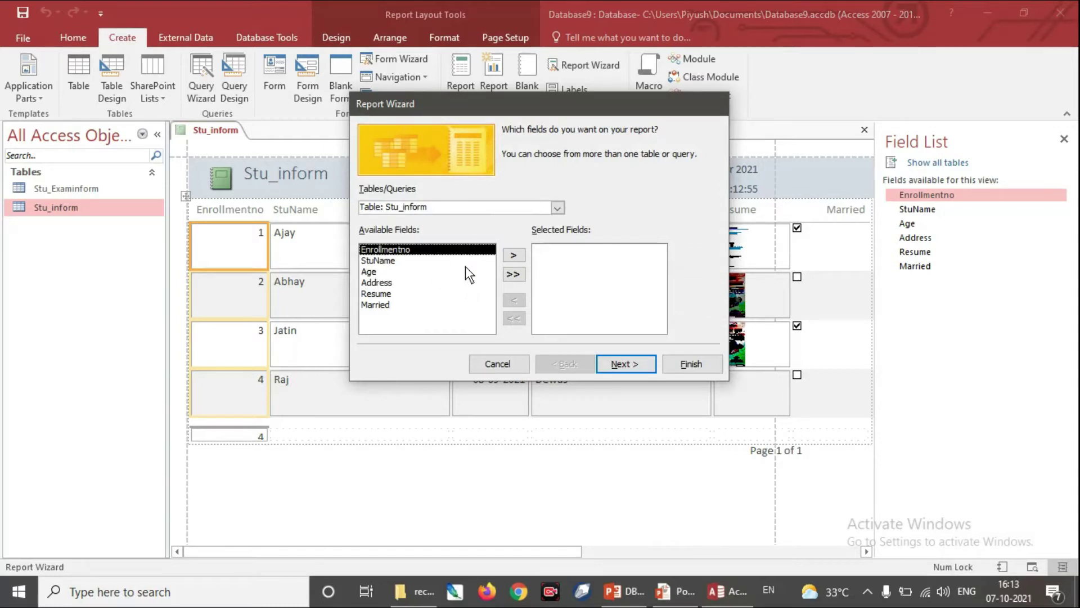
{"action": "left_click", "coordinate": [512, 274]}
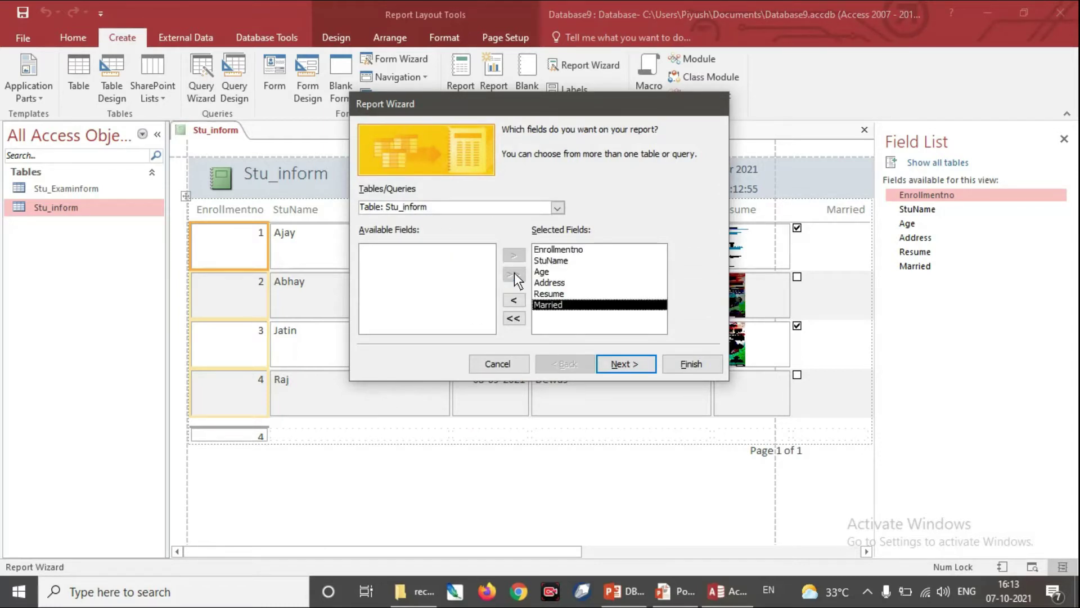
{"action": "left_click", "coordinate": [560, 294]}
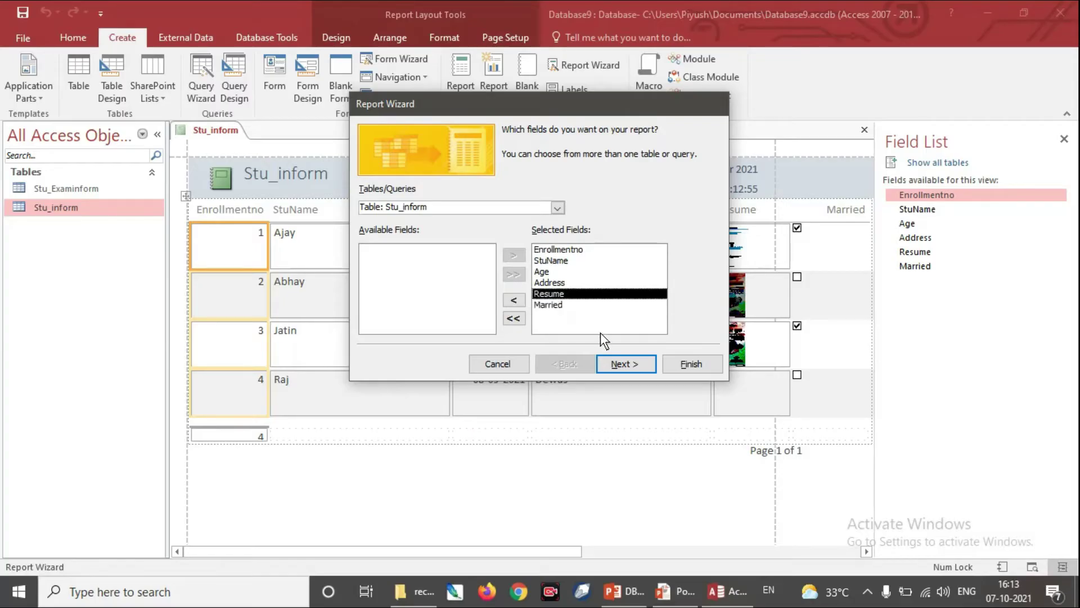
{"action": "left_click", "coordinate": [514, 299]}
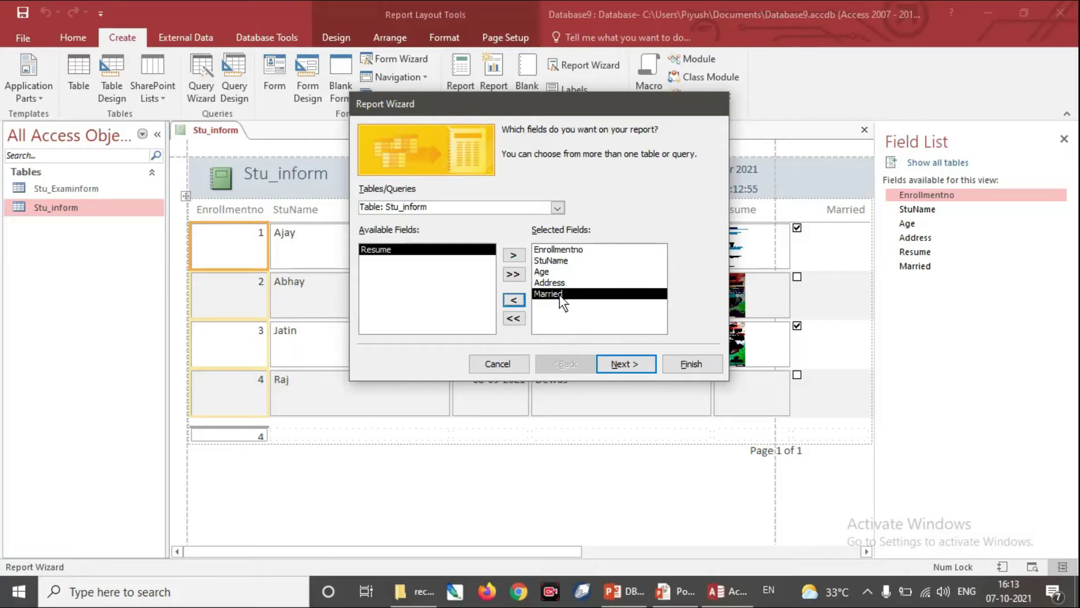
{"action": "left_click", "coordinate": [513, 300]}
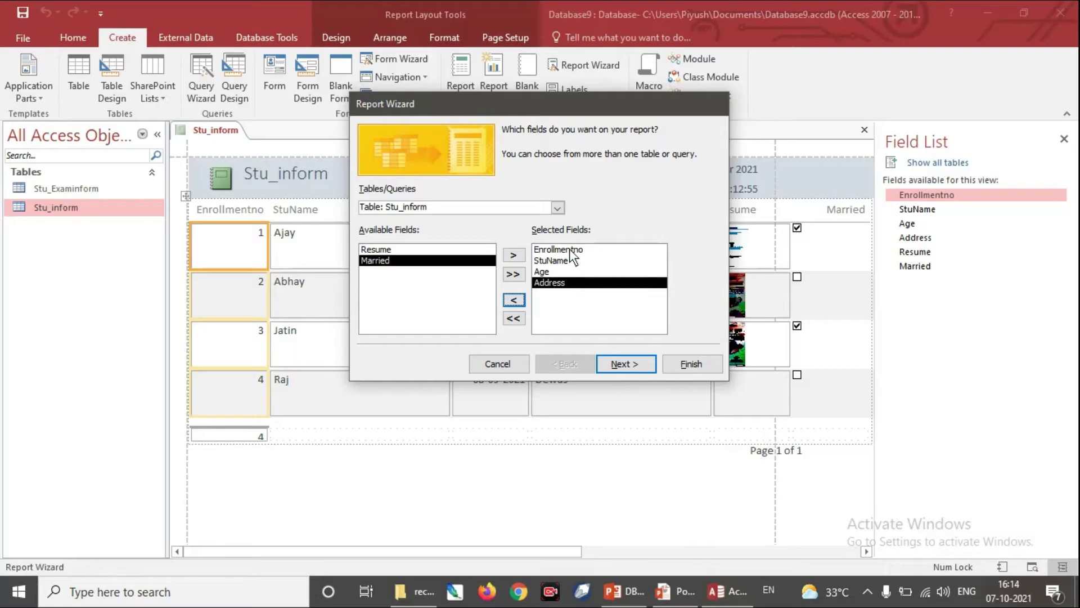
{"action": "left_click", "coordinate": [627, 364]}
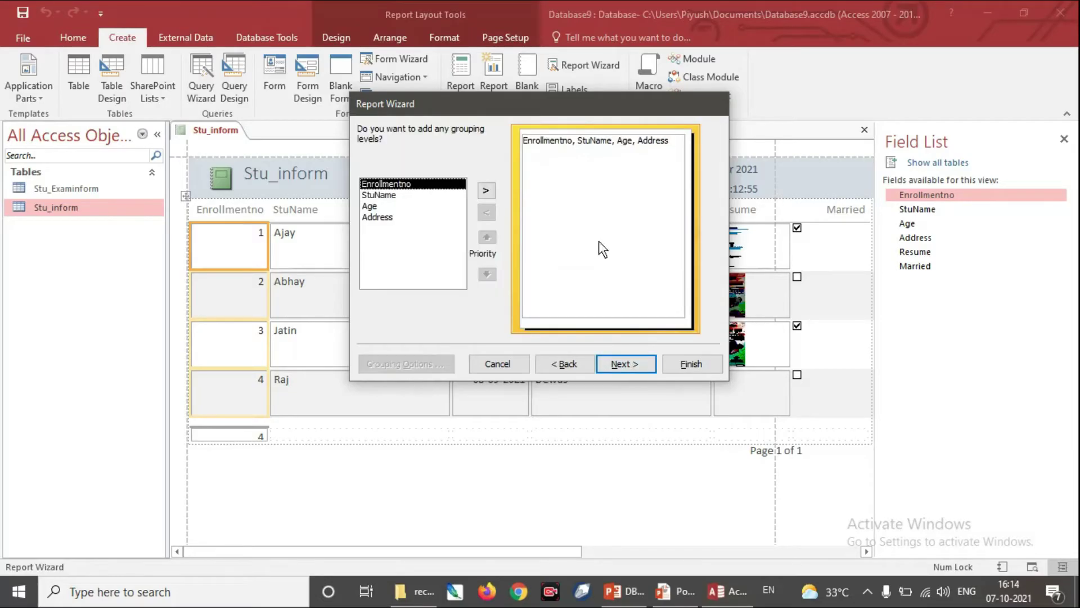
Leave the report without grouping levels and sort its records by Enrollmentno in ascending order
{"action": "left_click", "coordinate": [629, 364]}
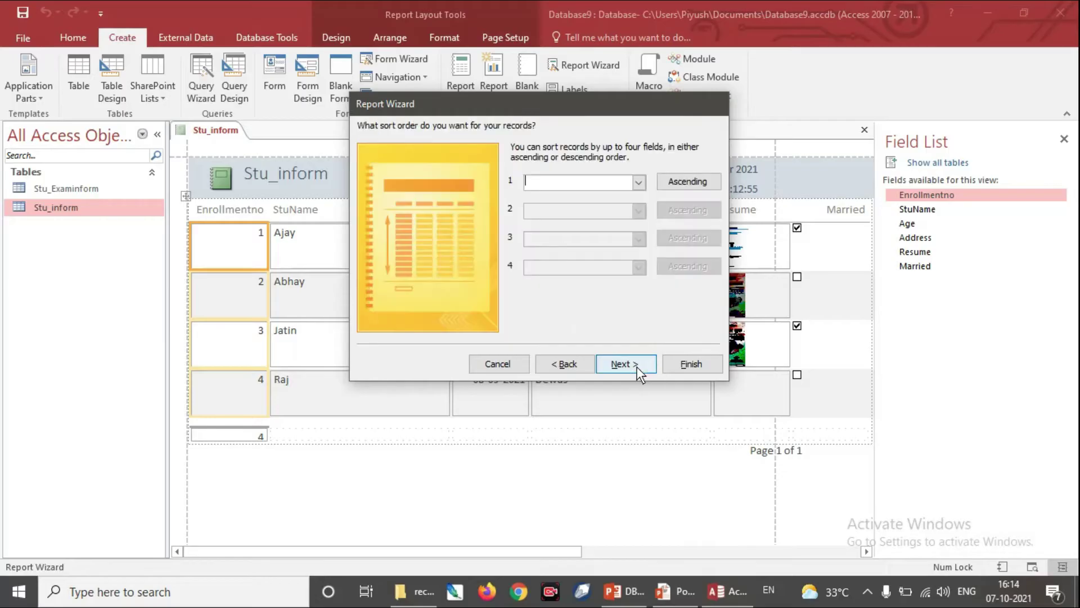
{"action": "left_click", "coordinate": [639, 182]}
{"action": "left_click", "coordinate": [596, 206]}
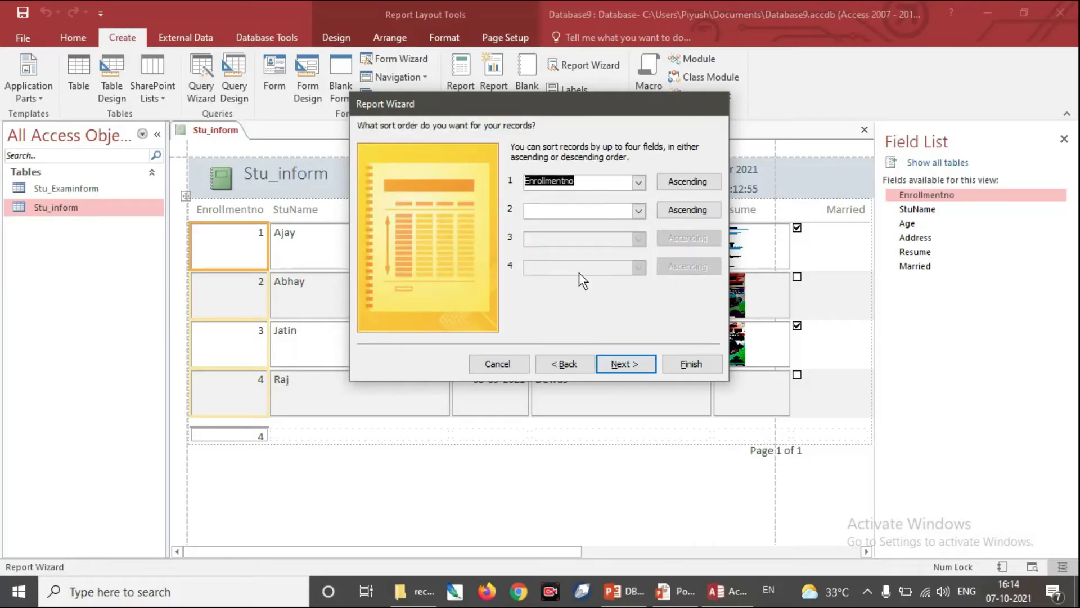
{"action": "left_click", "coordinate": [639, 366]}
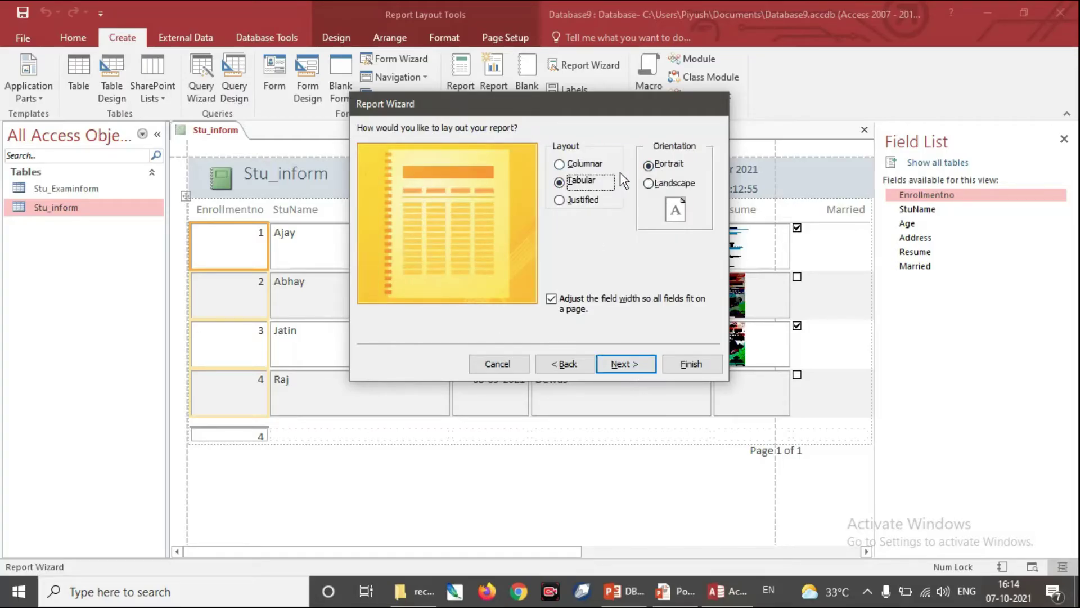
Compare the Columnar and Tabular layouts, choose Tabular in portrait, and finish the report with a preview
{"action": "left_click", "coordinate": [561, 164]}
{"action": "left_click", "coordinate": [562, 181]}
{"action": "left_click", "coordinate": [562, 166]}
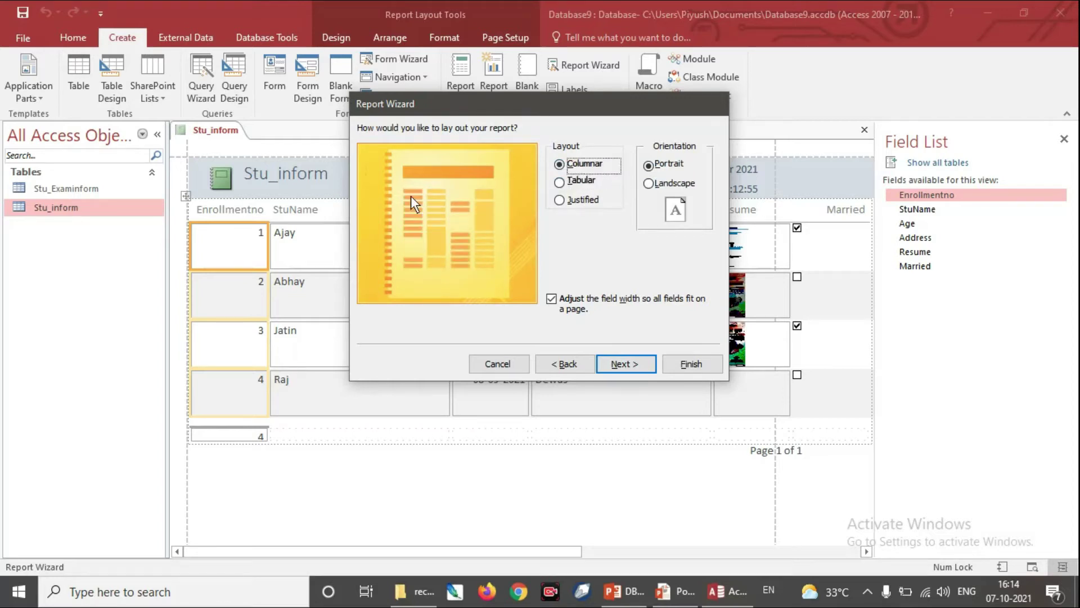
{"action": "left_click", "coordinate": [569, 182]}
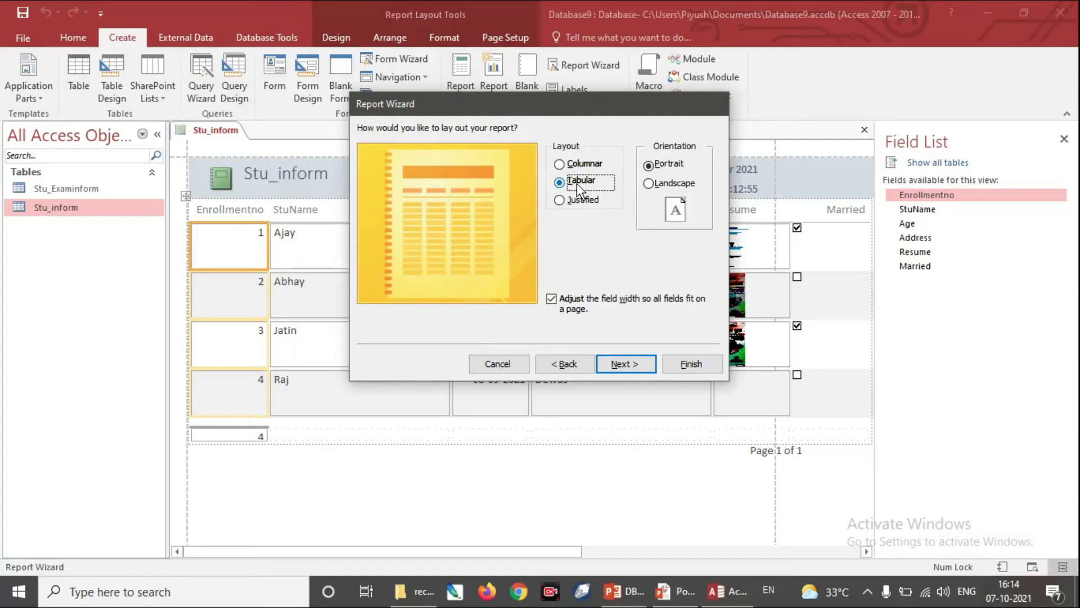
{"action": "left_click", "coordinate": [635, 365]}
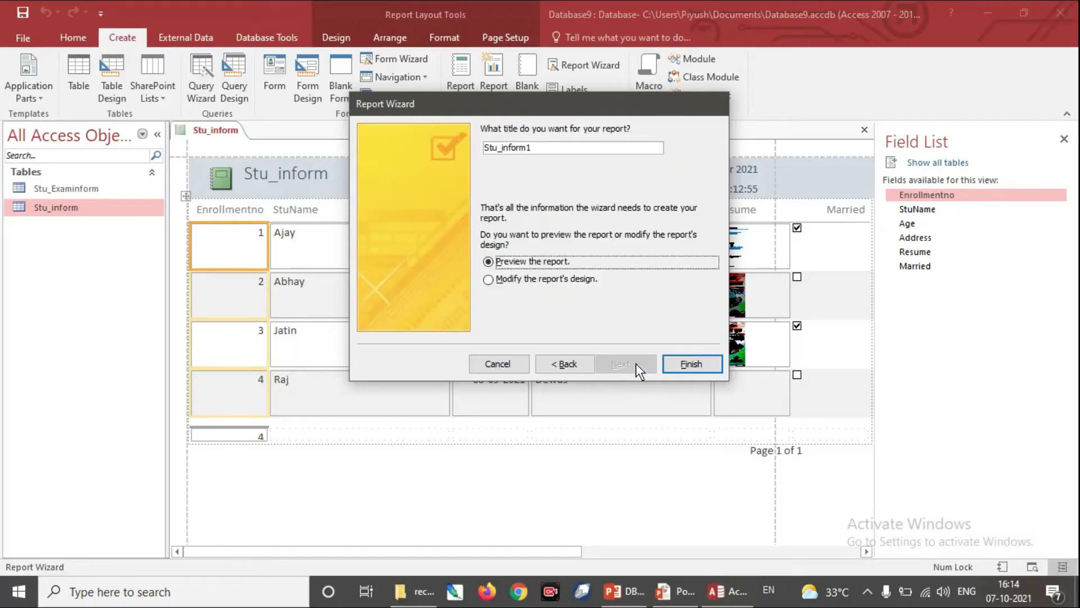
{"action": "left_click", "coordinate": [683, 366]}
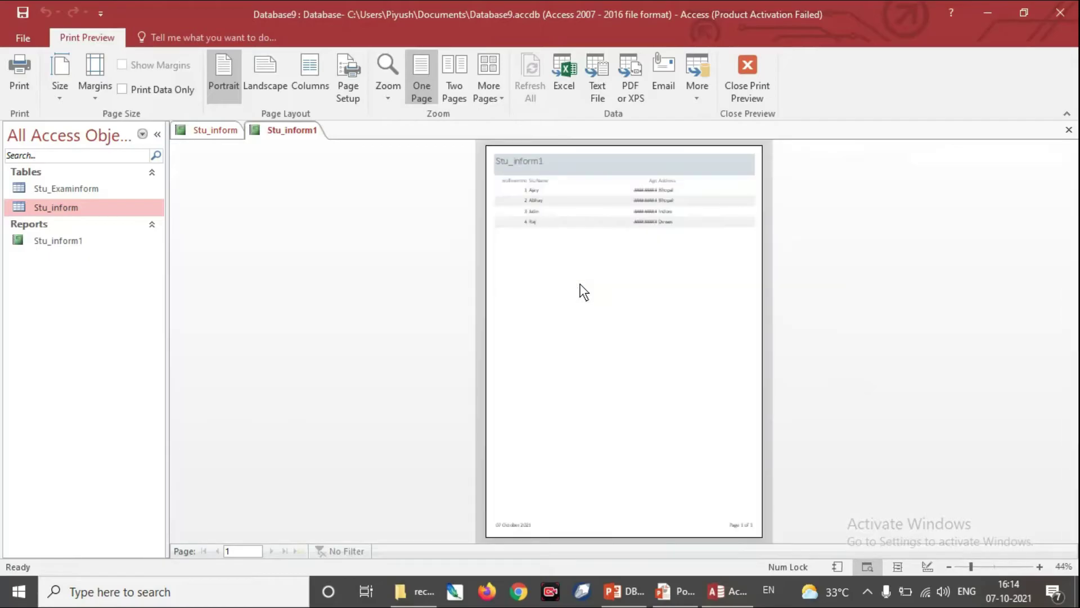
Examine the previewed student report at a larger zoom from its title down, and close it
{"action": "left_click", "coordinate": [603, 265]}
{"action": "scroll", "coordinate": [696, 350], "scroll_direction": "up", "scroll_amount": 2}
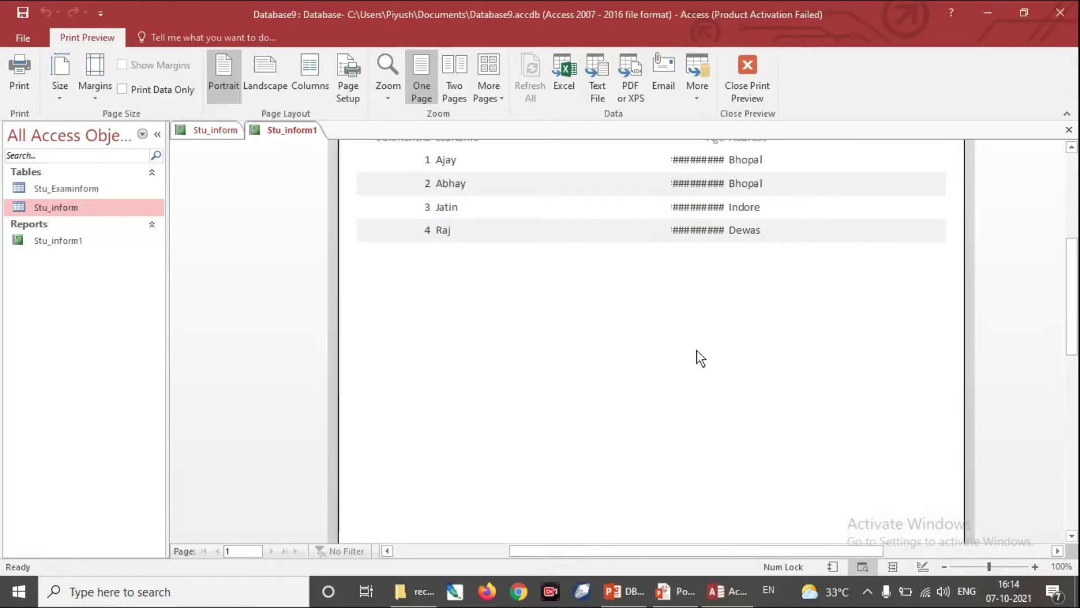
{"action": "scroll", "coordinate": [696, 350], "scroll_direction": "up", "scroll_amount": 1}
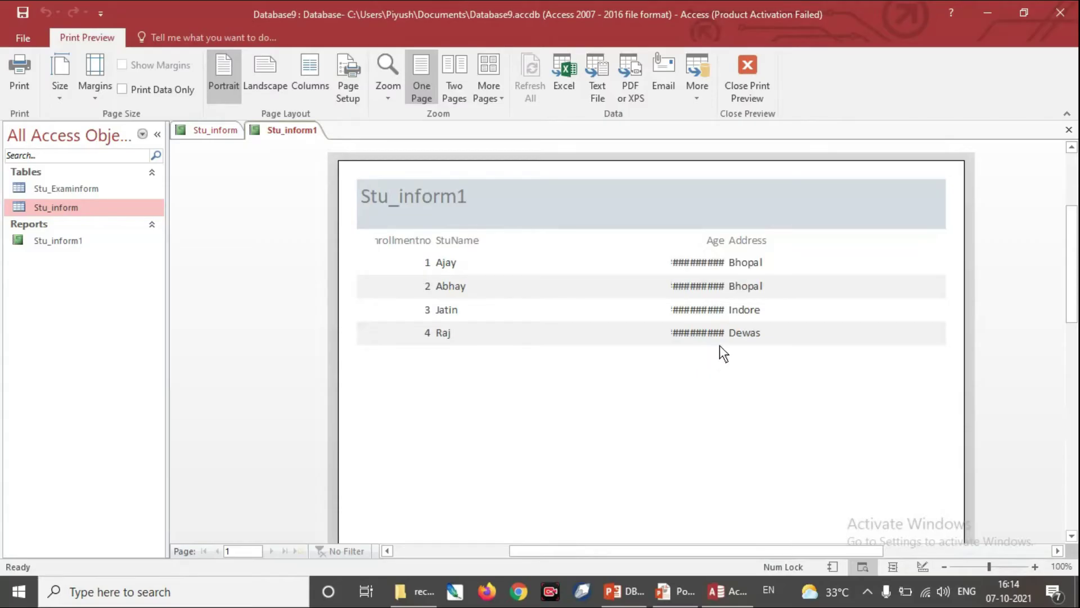
{"action": "left_click", "coordinate": [1068, 130]}
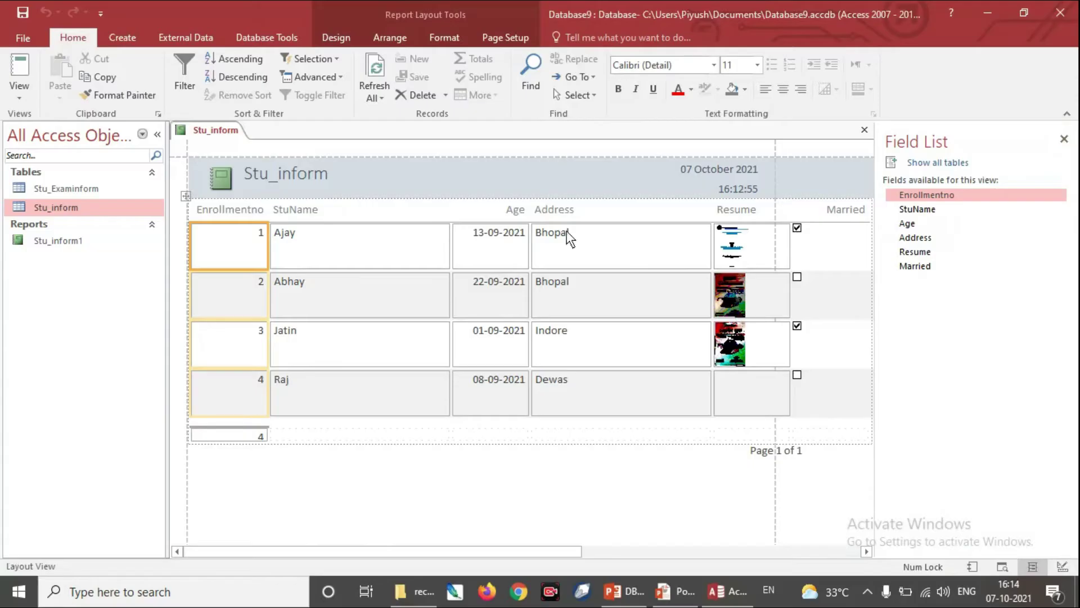
Start another Report Wizard report and add the Enrollmentno and StuName fields from Stu_inform
{"action": "left_click", "coordinate": [122, 37]}
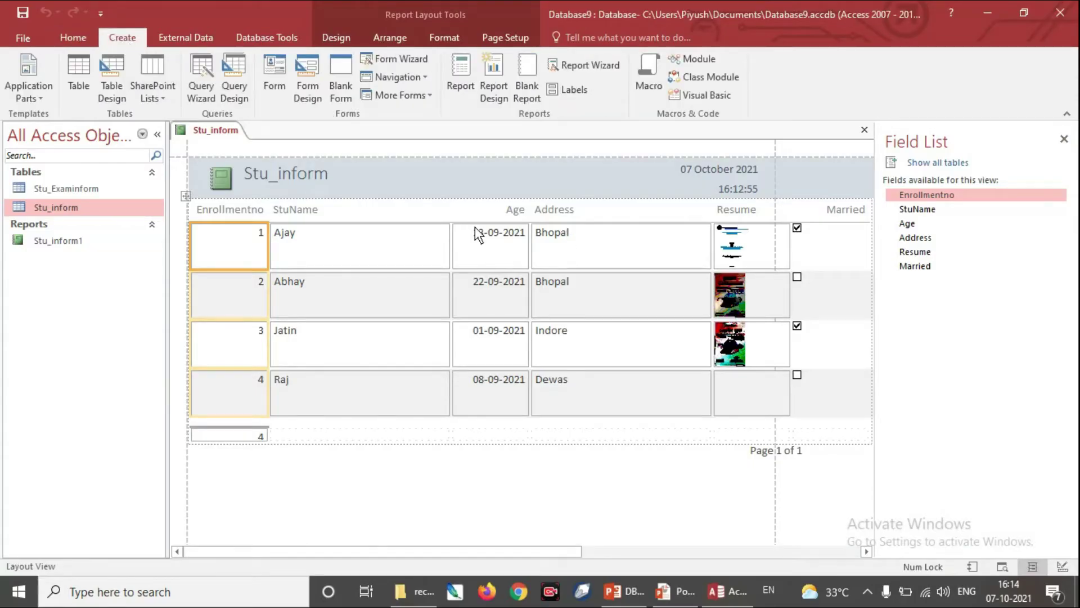
{"action": "left_click", "coordinate": [595, 65]}
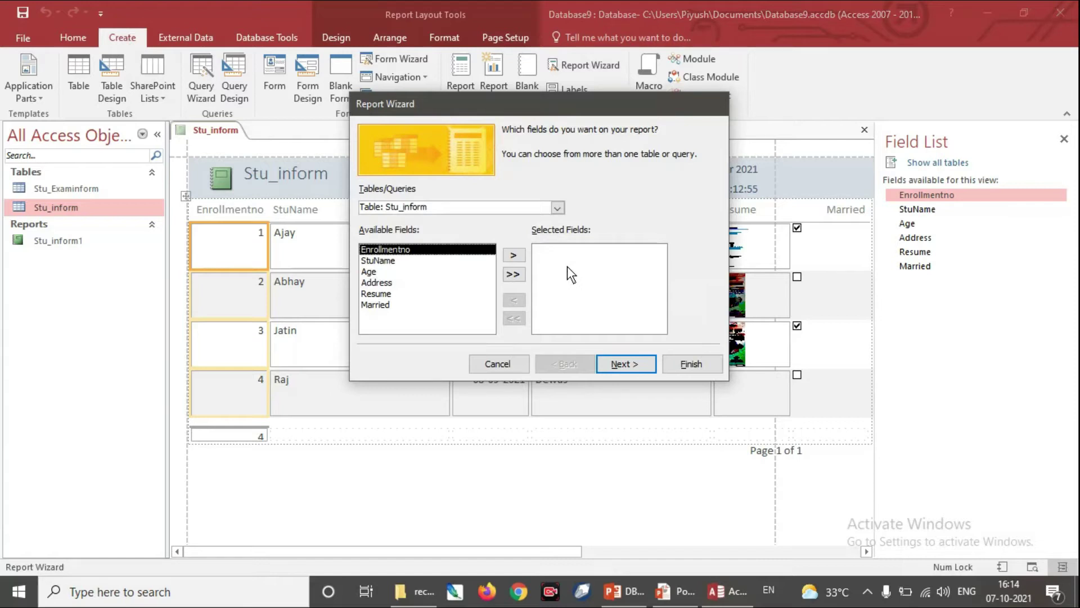
{"action": "left_click", "coordinate": [513, 255]}
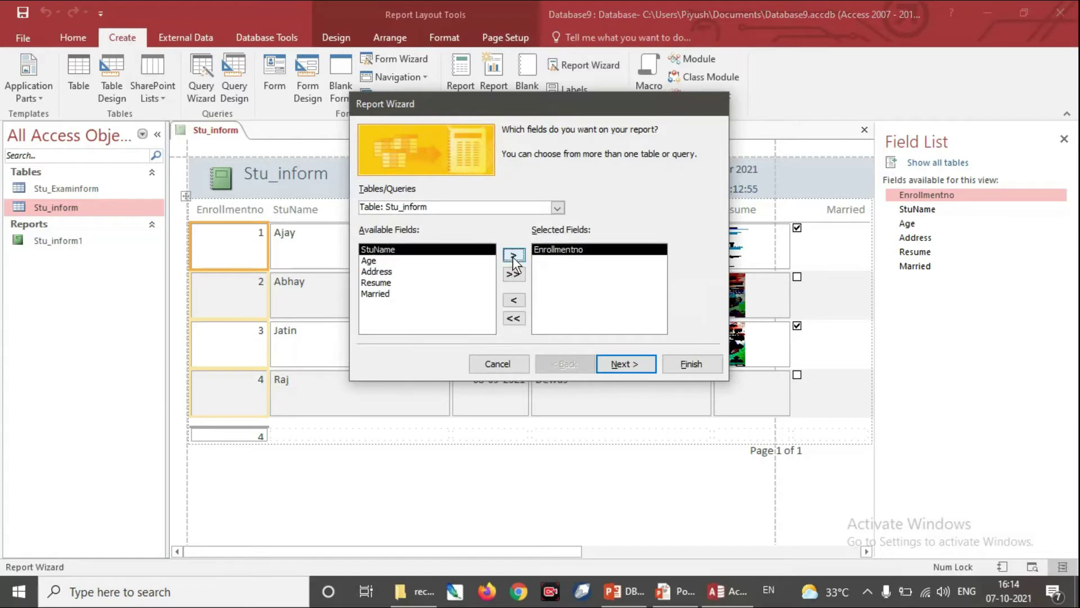
{"action": "left_click", "coordinate": [513, 255]}
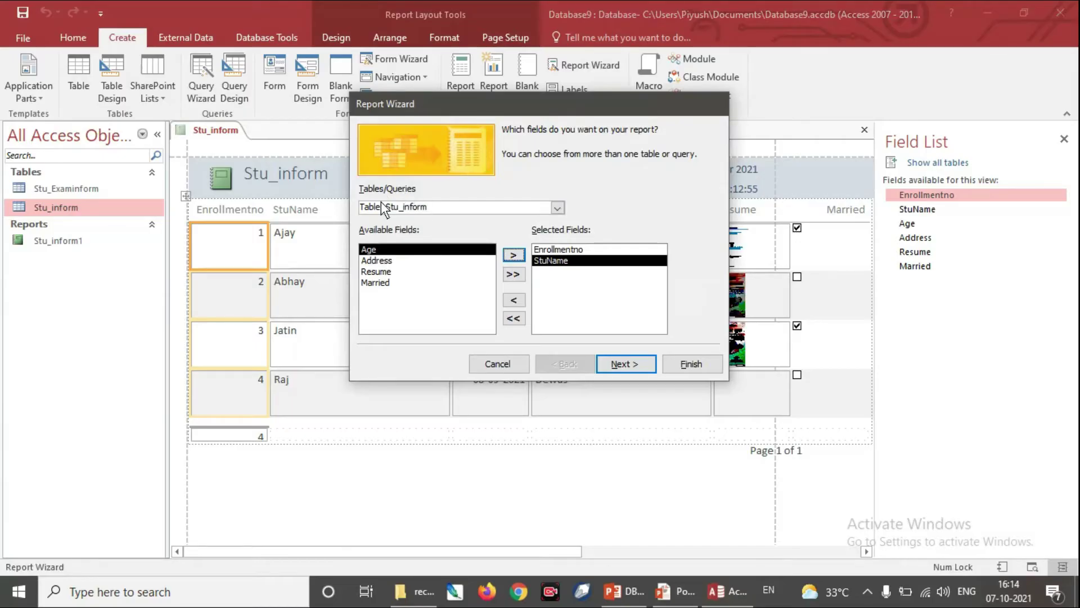
Add the Hindi, English, Maths, SS and Science fields from the Stu_Examinform table to the report
{"action": "left_click", "coordinate": [555, 208]}
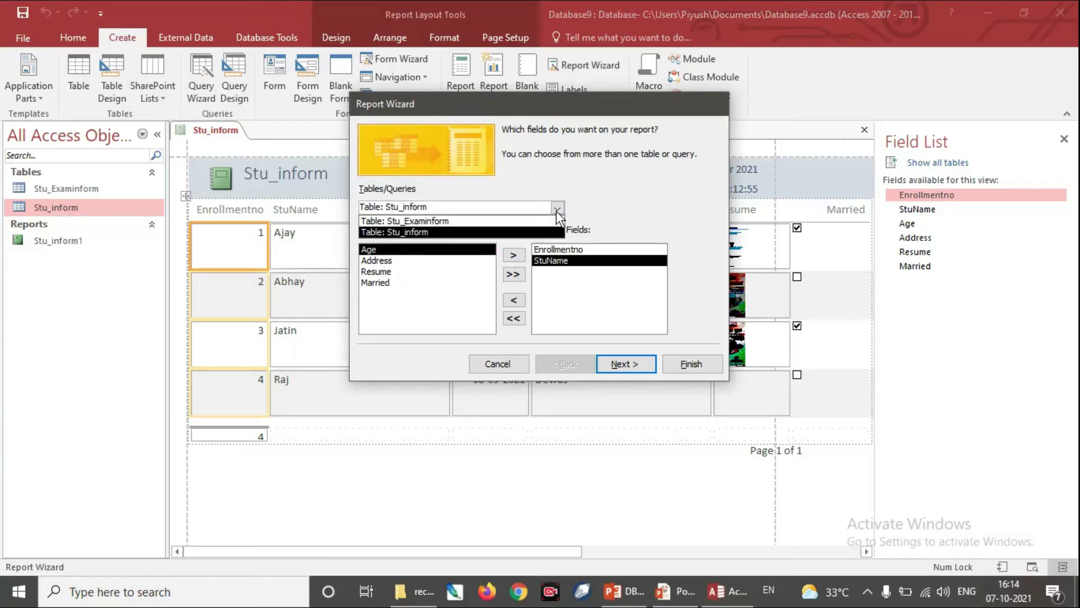
{"action": "left_click", "coordinate": [448, 222]}
{"action": "left_click", "coordinate": [396, 261]}
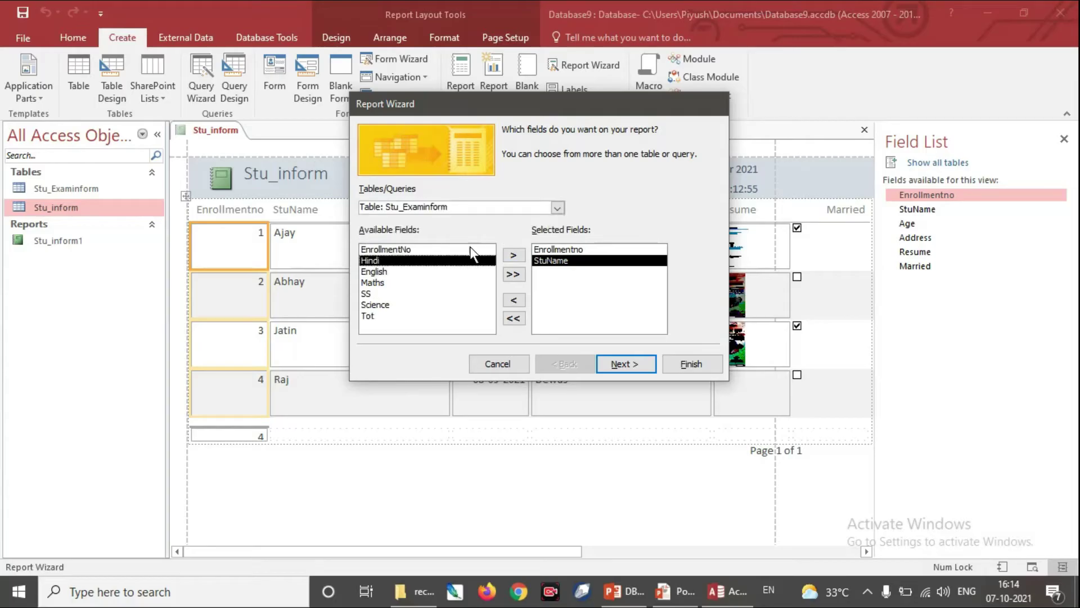
{"action": "left_click", "coordinate": [513, 255]}
{"action": "left_click", "coordinate": [513, 257]}
{"action": "left_click", "coordinate": [513, 256]}
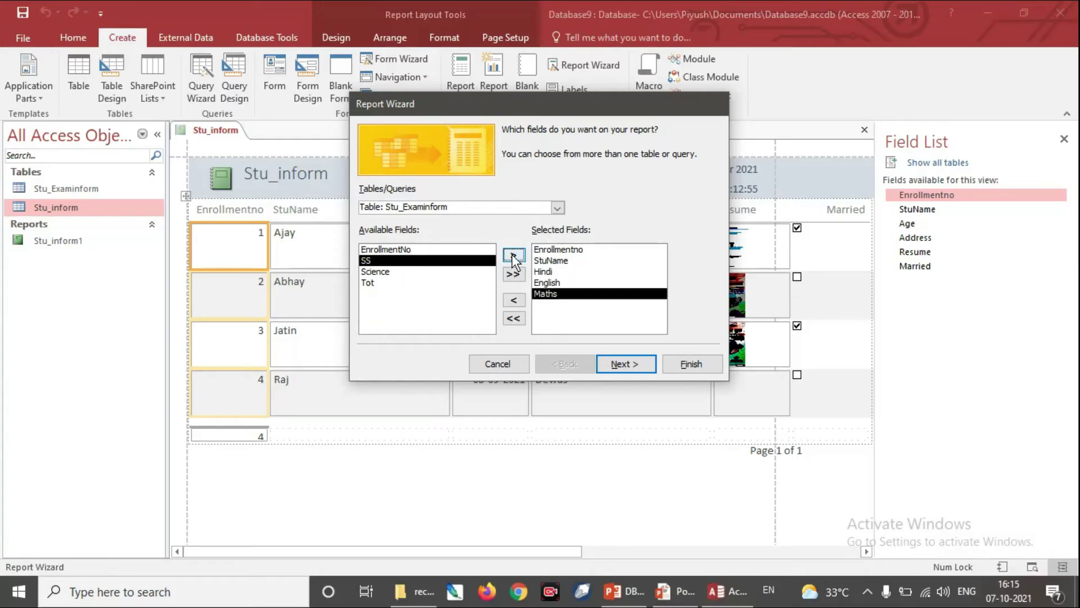
{"action": "left_click", "coordinate": [513, 256]}
{"action": "left_click", "coordinate": [513, 256]}
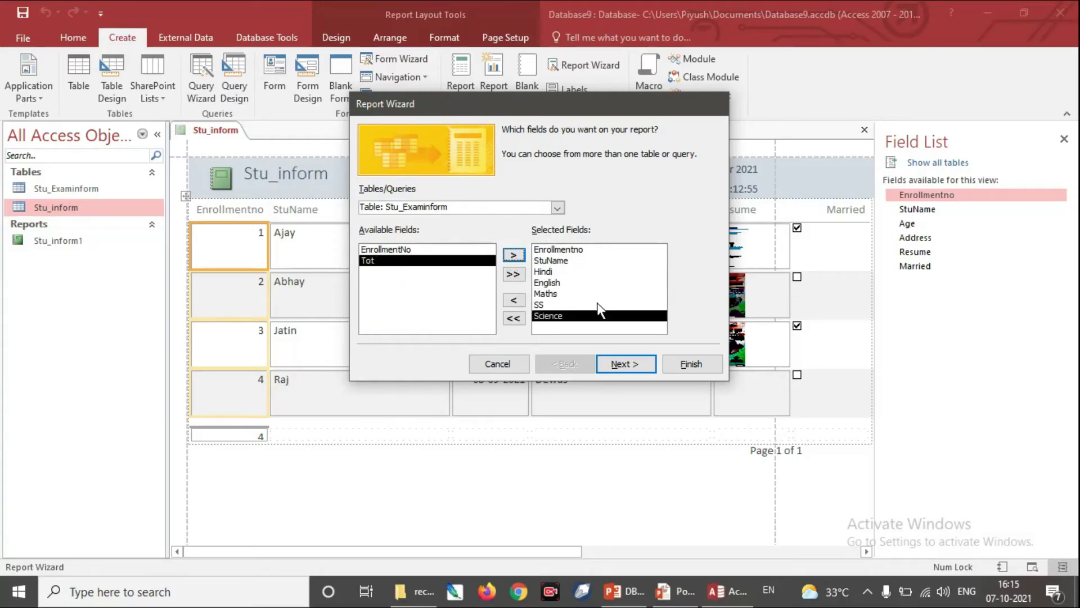
Skip grouping for the combined report and sort its records by Enrollmentno in ascending order
{"action": "left_click", "coordinate": [635, 364]}
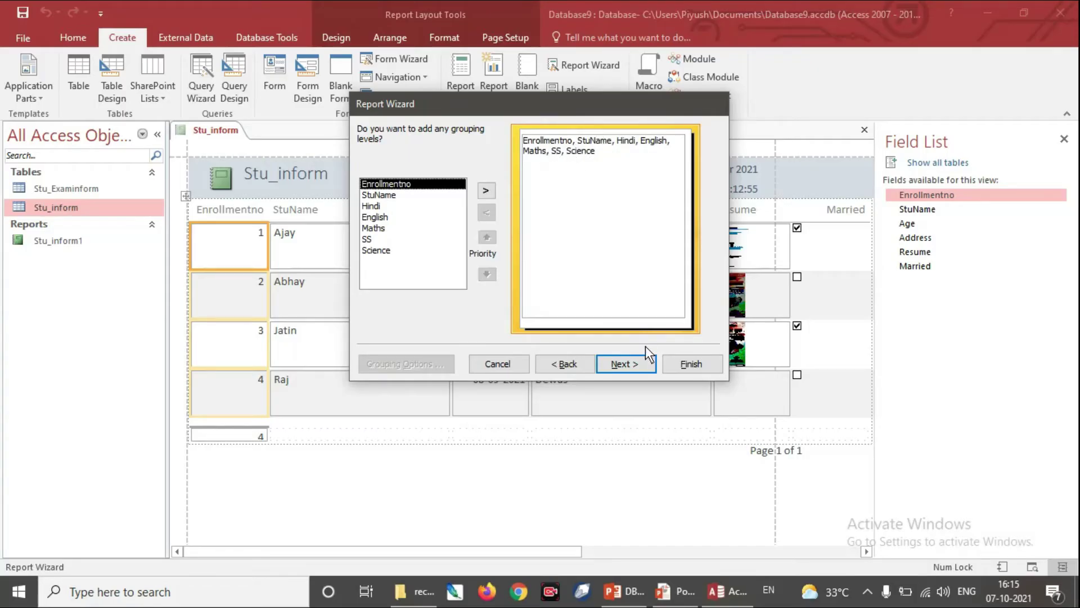
{"action": "left_click", "coordinate": [645, 366]}
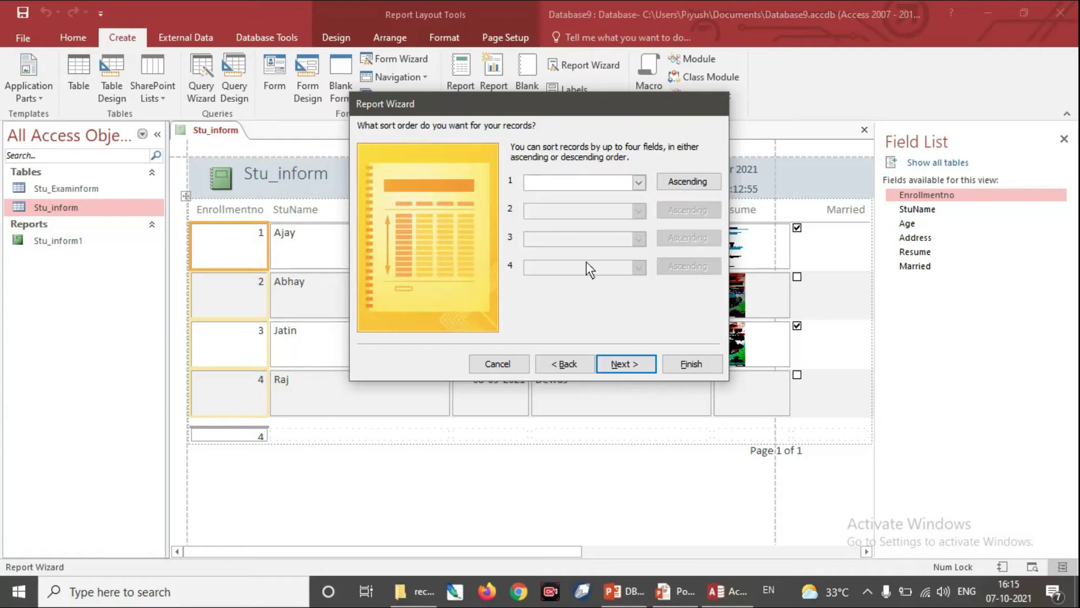
{"action": "left_click", "coordinate": [638, 183]}
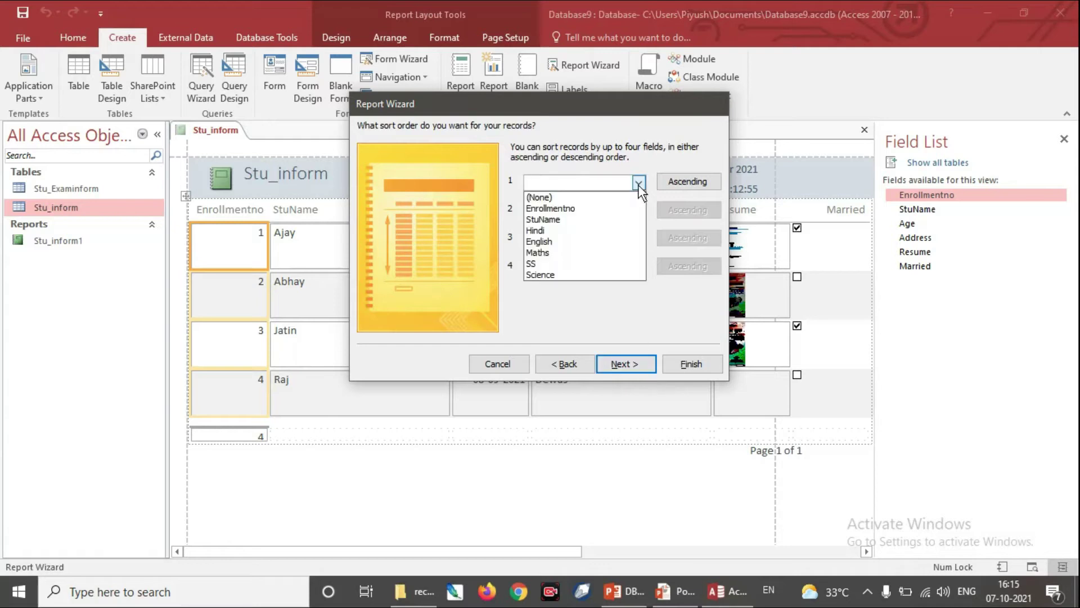
{"action": "left_click", "coordinate": [591, 206]}
{"action": "left_click", "coordinate": [631, 364]}
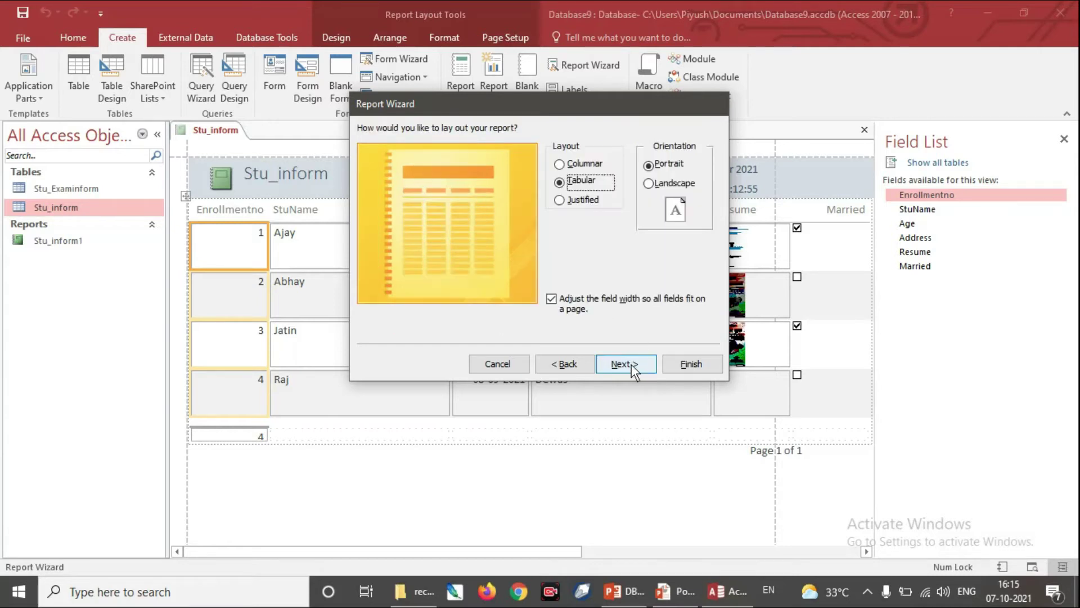
Accept the Tabular portrait layout and finish the combined report, opening it in print preview
{"action": "left_click", "coordinate": [629, 364]}
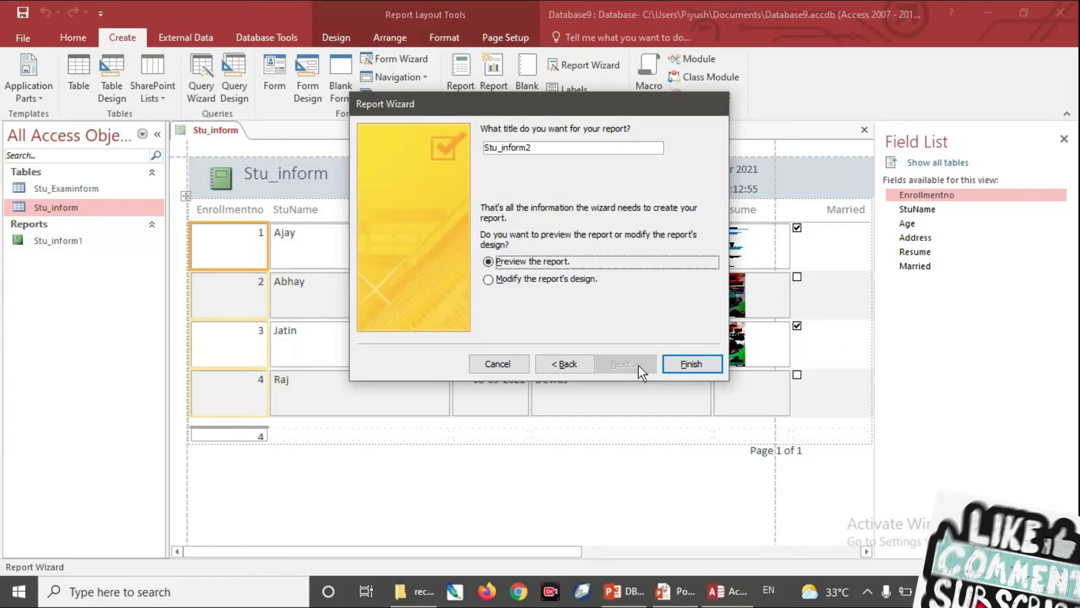
{"action": "key", "text": "alt+m"}
{"action": "left_click", "coordinate": [691, 364]}
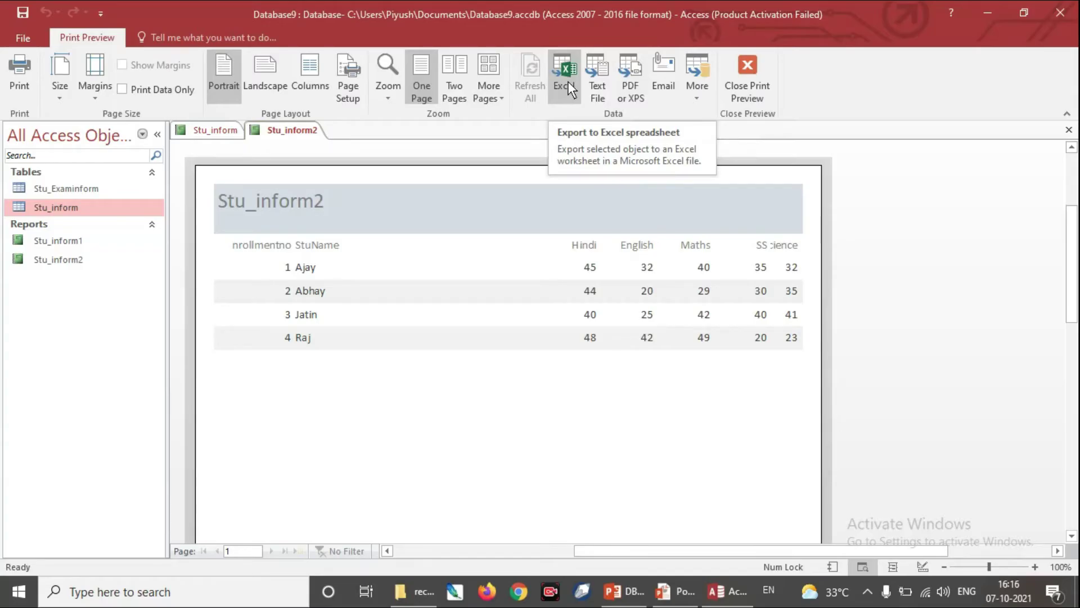
Review the print options, page and column settings in the Page Setup of the Stu_inform2 report
{"action": "left_click", "coordinate": [354, 90]}
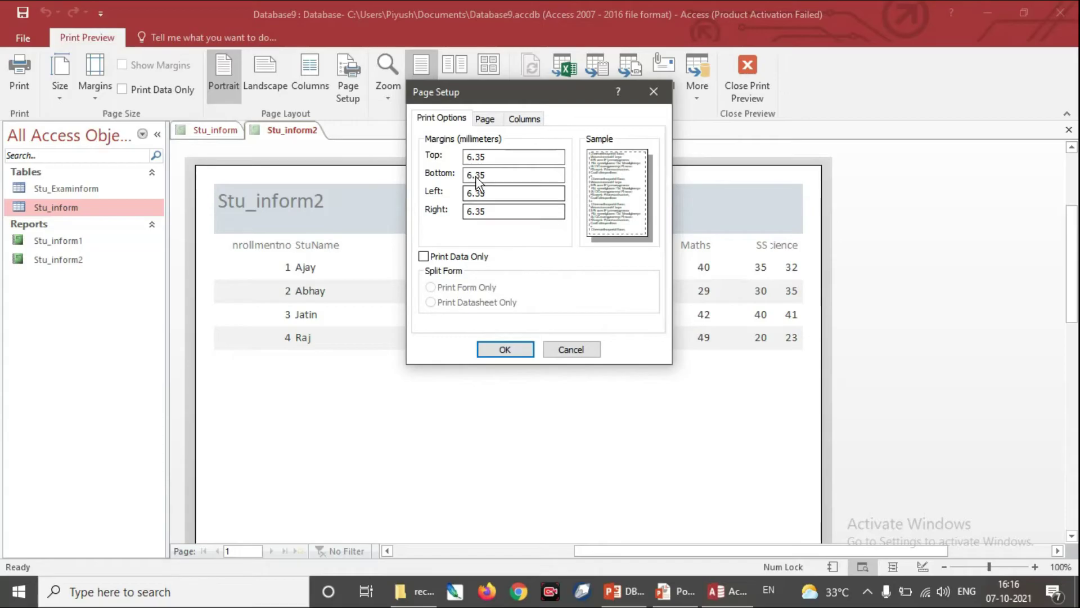
{"action": "left_click", "coordinate": [491, 122]}
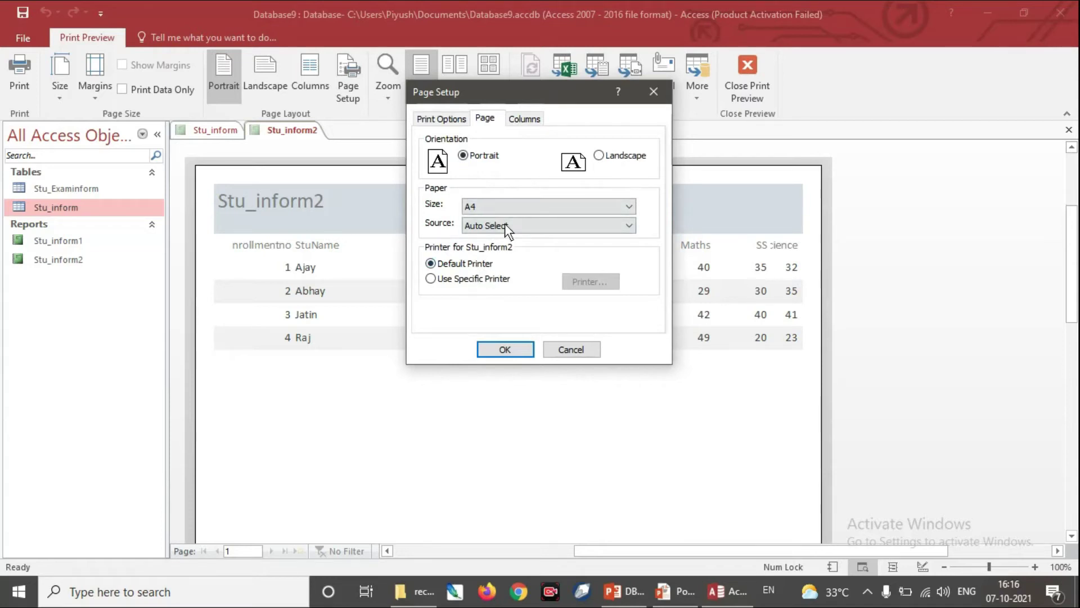
{"action": "left_click", "coordinate": [530, 120]}
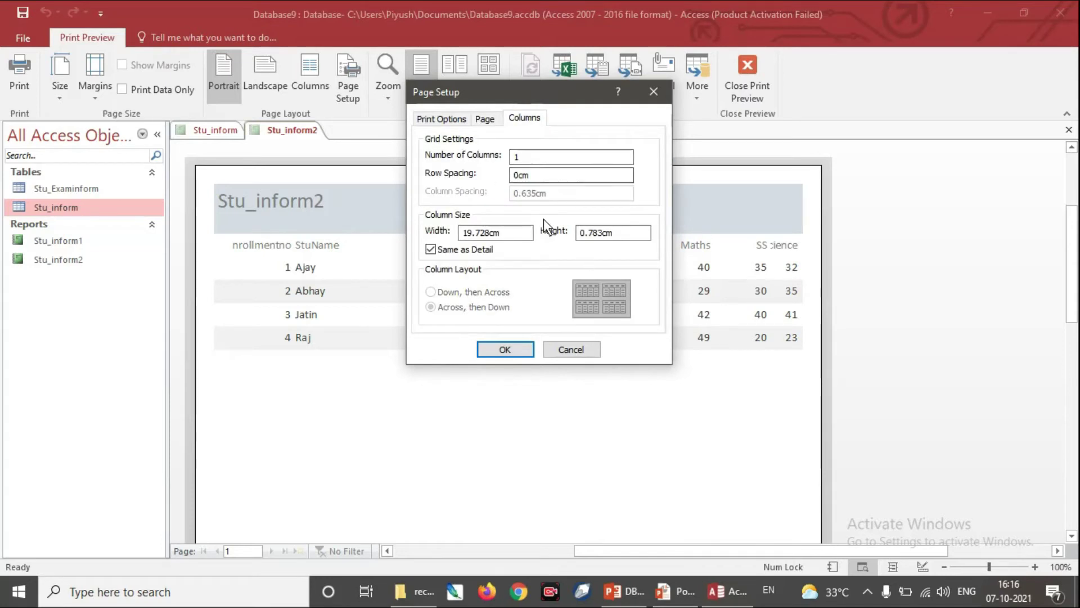
{"action": "left_click", "coordinate": [454, 119]}
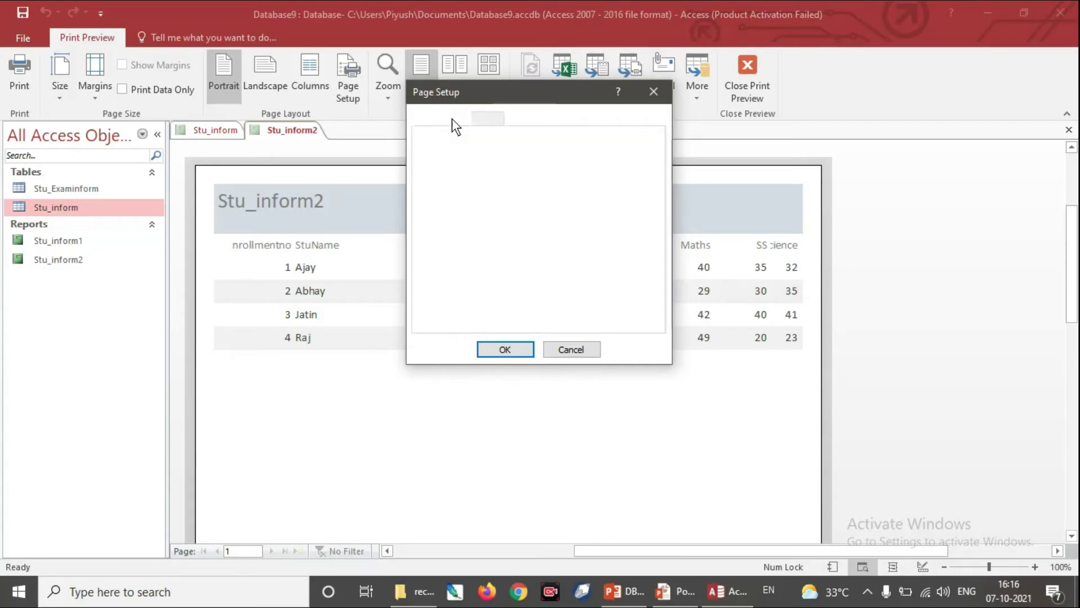
{"action": "left_click", "coordinate": [516, 347]}
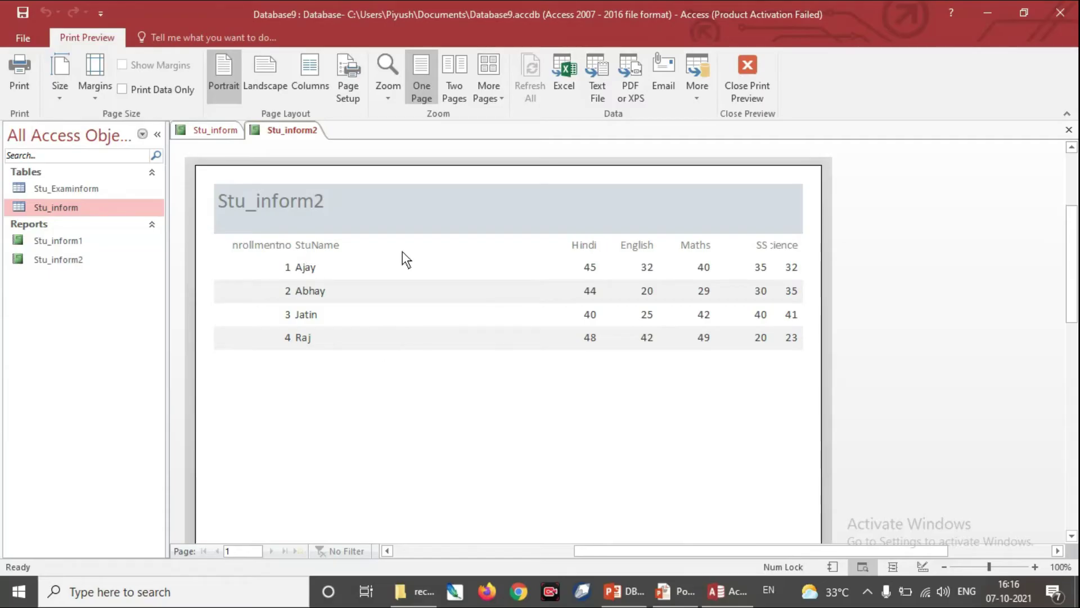
Export the report as Stu_inform2.pdf to the Documents folder without saving the export steps
{"action": "left_click", "coordinate": [632, 88]}
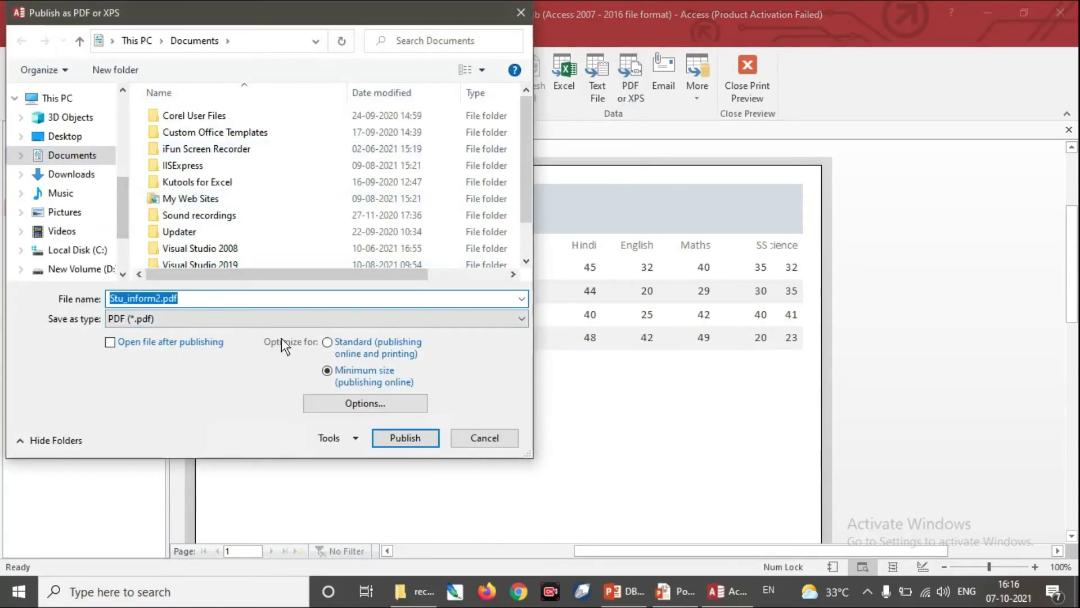
{"action": "left_click", "coordinate": [400, 438]}
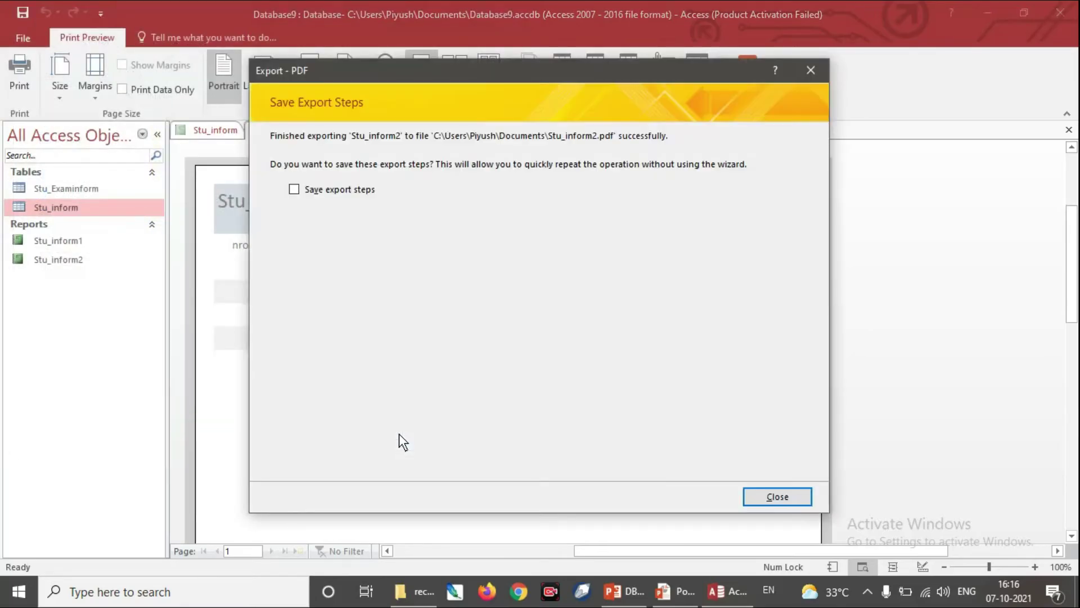
{"action": "left_click", "coordinate": [789, 498]}
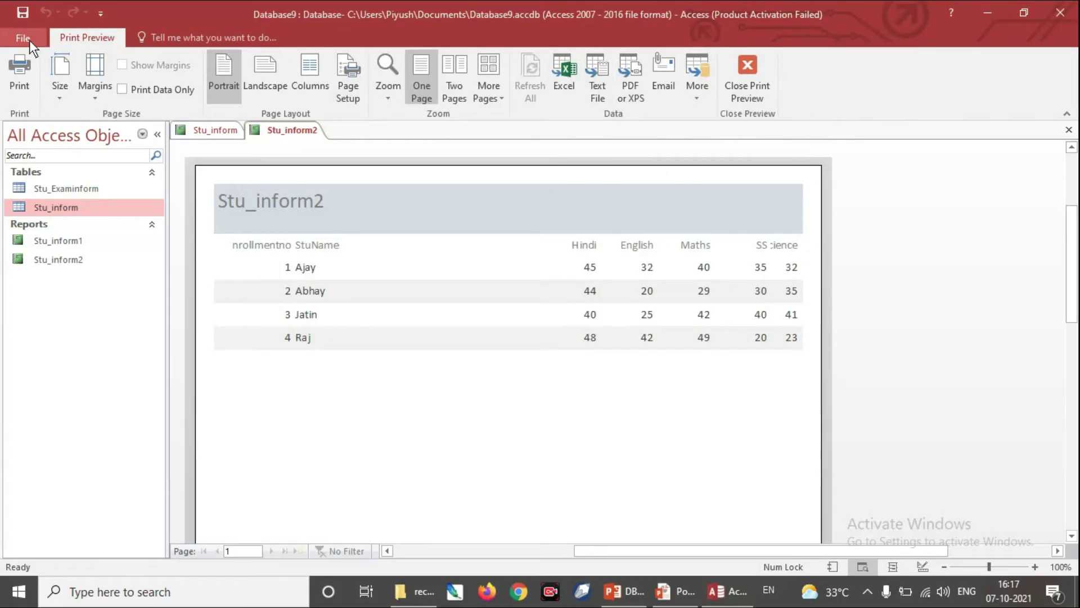
Close the print preview and the Stu_inform2 report, saving its design changes
{"action": "left_click", "coordinate": [745, 82]}
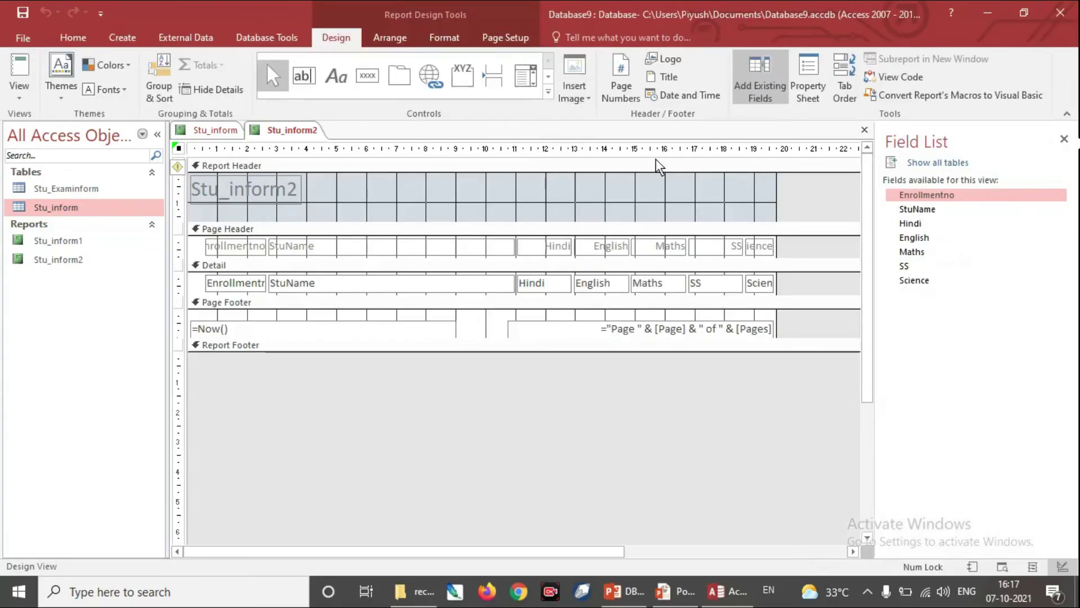
{"action": "left_click", "coordinate": [865, 129]}
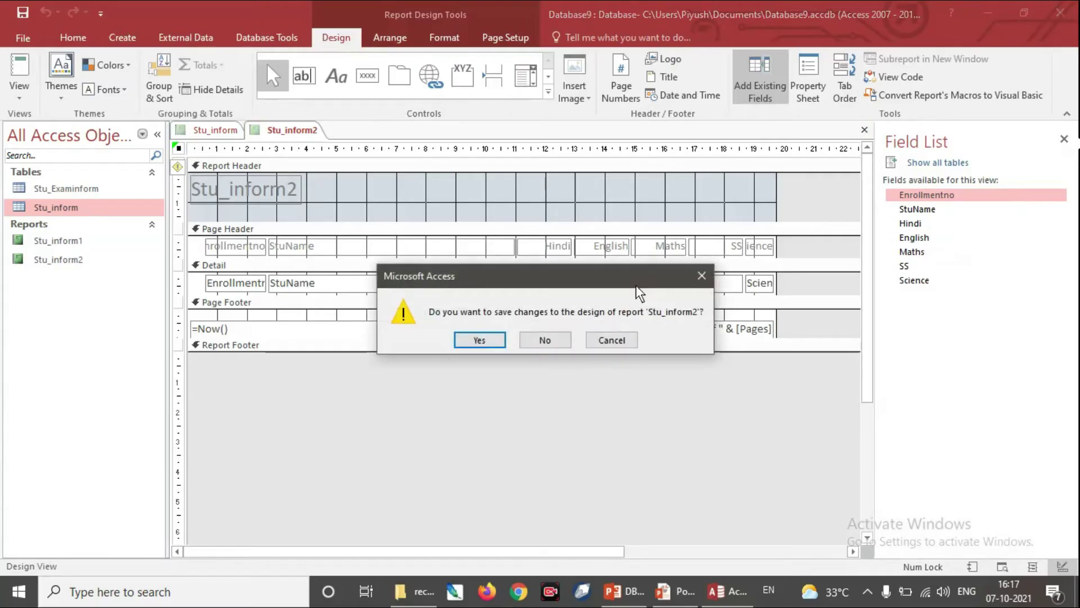
{"action": "left_click", "coordinate": [495, 342]}
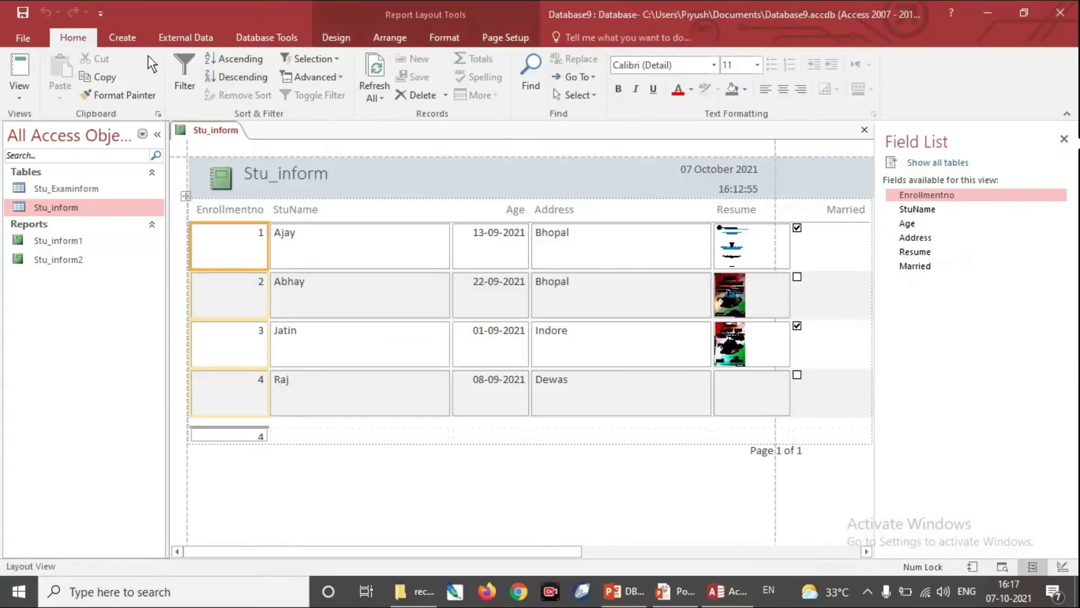
Create a blank report and show the available fields of the Stu_Examinform table
{"action": "left_click", "coordinate": [122, 38]}
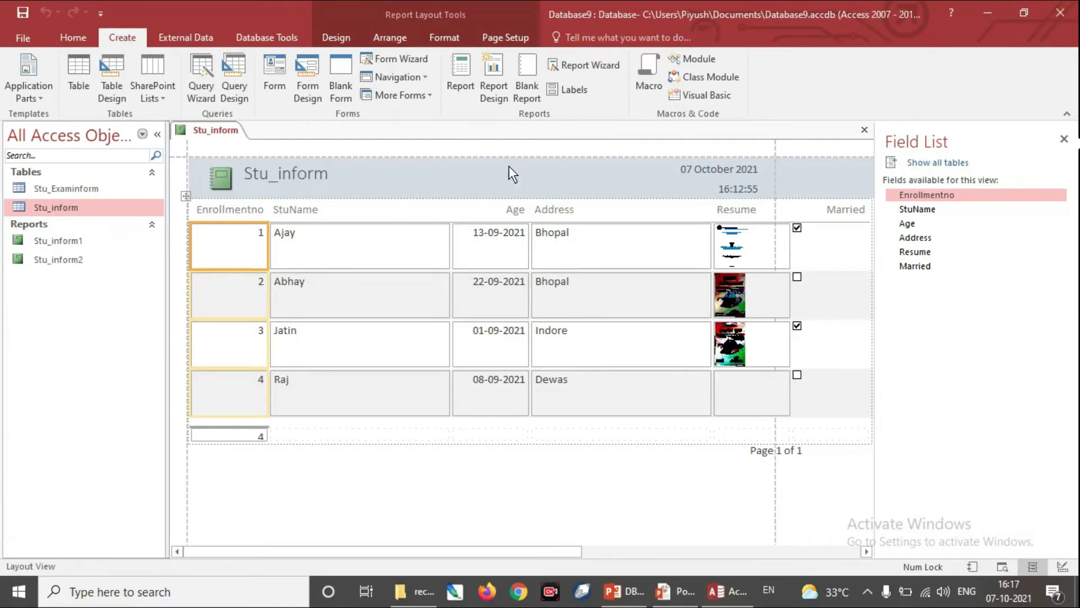
{"action": "left_click", "coordinate": [533, 86]}
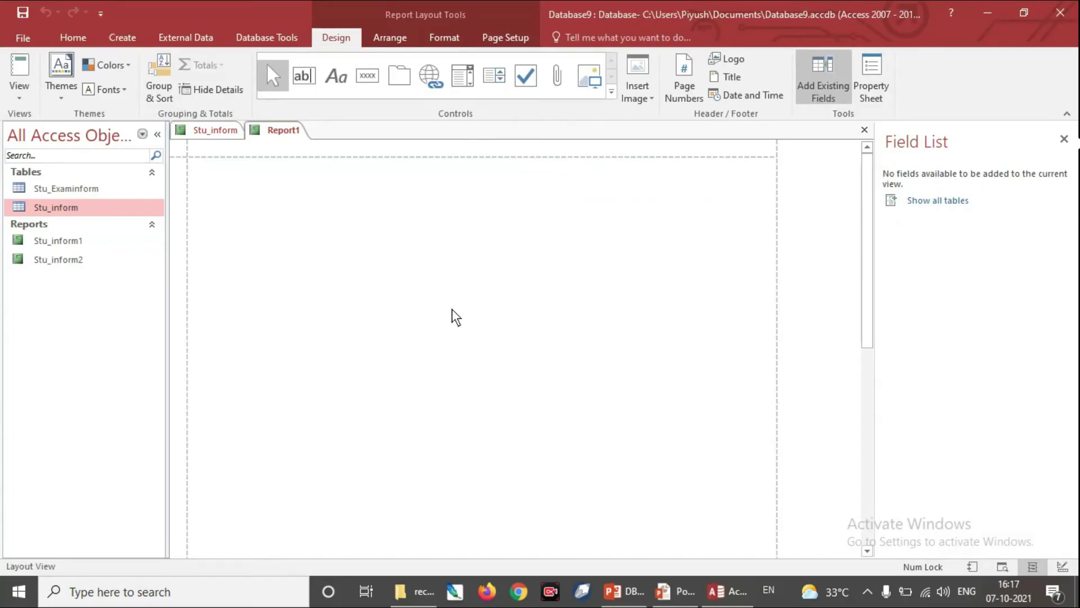
{"action": "left_click", "coordinate": [923, 204]}
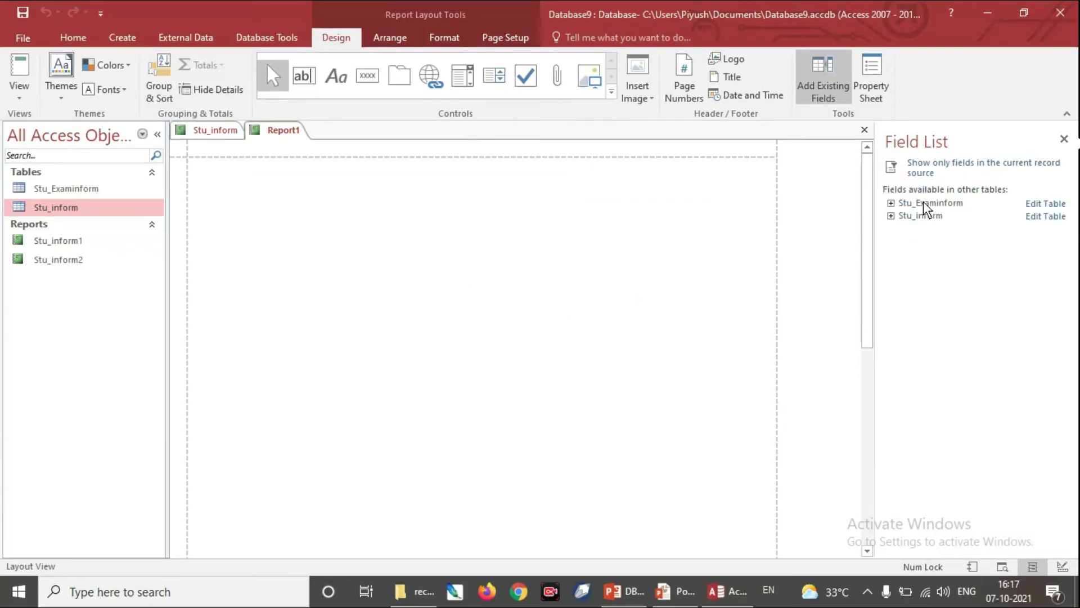
{"action": "left_click", "coordinate": [897, 204]}
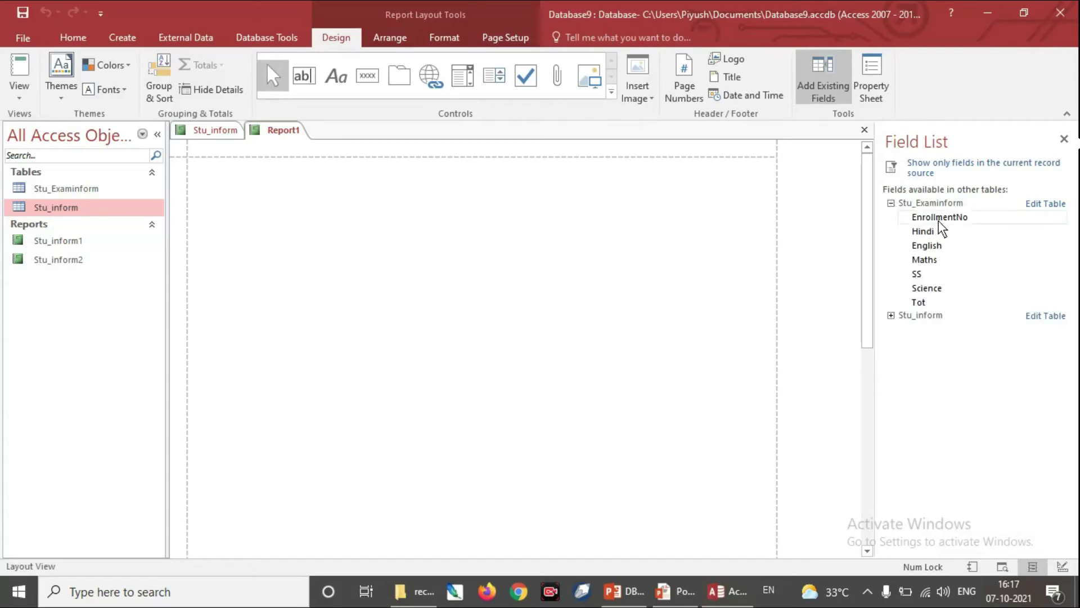
Add EnrollmentNo, Hindi, English and Maths from Stu_Examinform and StuName from Stu_inform to the blank report
{"action": "left_click_drag", "start_coordinate": [939, 224], "coordinate": [241, 191]}
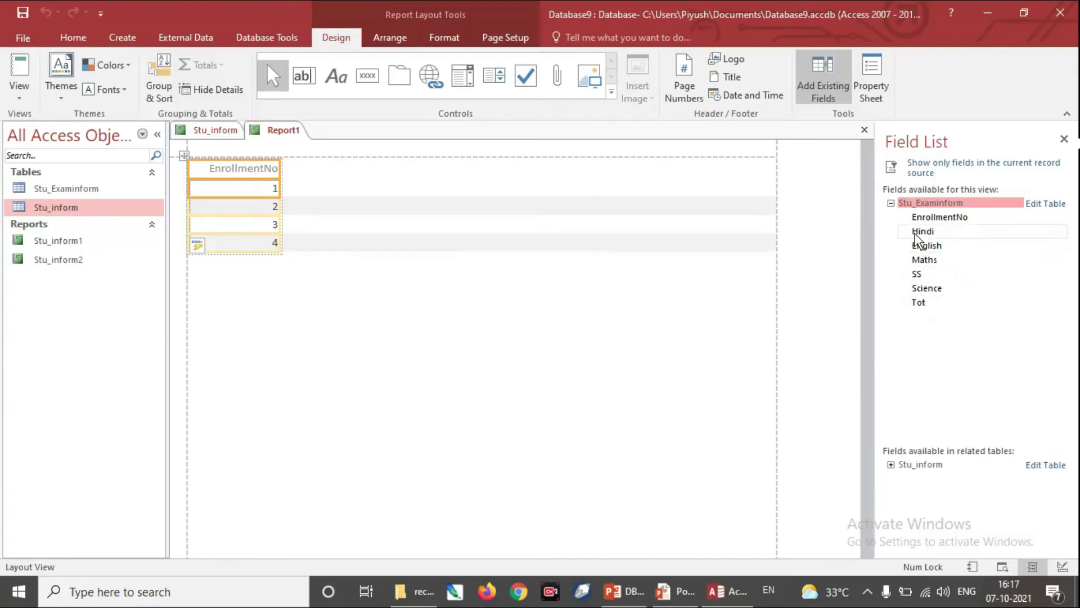
{"action": "left_click_drag", "start_coordinate": [920, 234], "coordinate": [408, 194]}
{"action": "left_click_drag", "start_coordinate": [926, 245], "coordinate": [534, 192]}
{"action": "left_click_drag", "start_coordinate": [924, 260], "coordinate": [511, 185]}
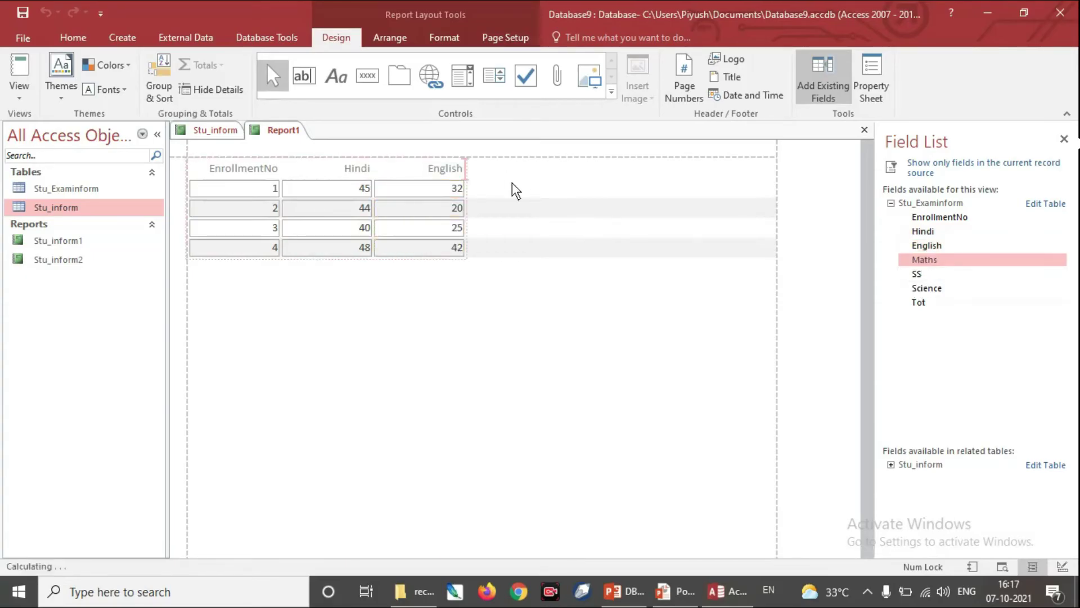
{"action": "left_click", "coordinate": [891, 465]}
{"action": "left_click_drag", "start_coordinate": [900, 493], "coordinate": [611, 180]}
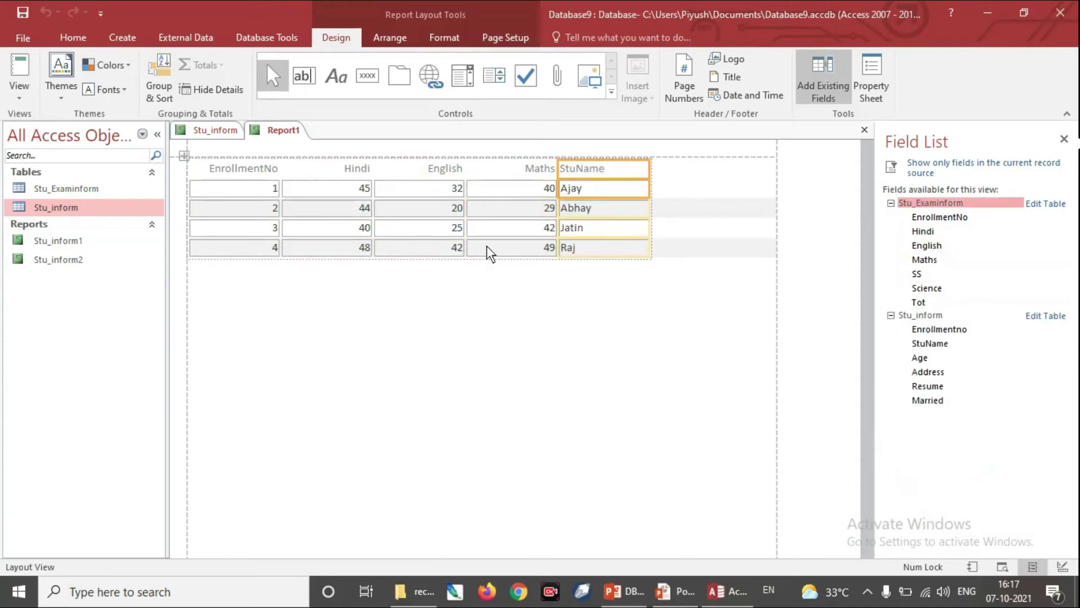
View the new report in Report View and switch it to Design View
{"action": "left_click", "coordinate": [19, 93]}
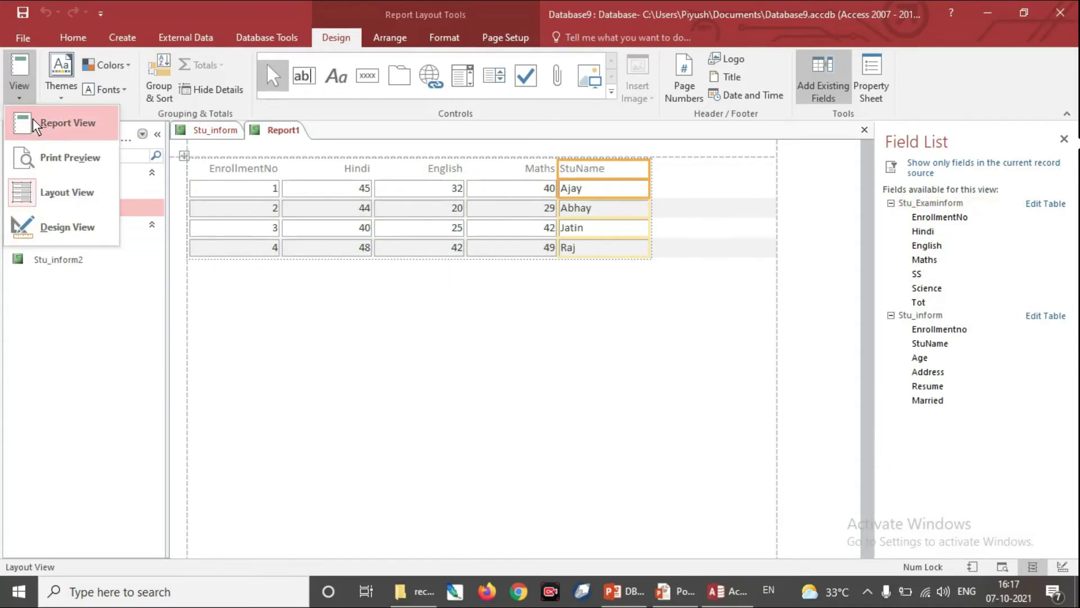
{"action": "left_click", "coordinate": [34, 126]}
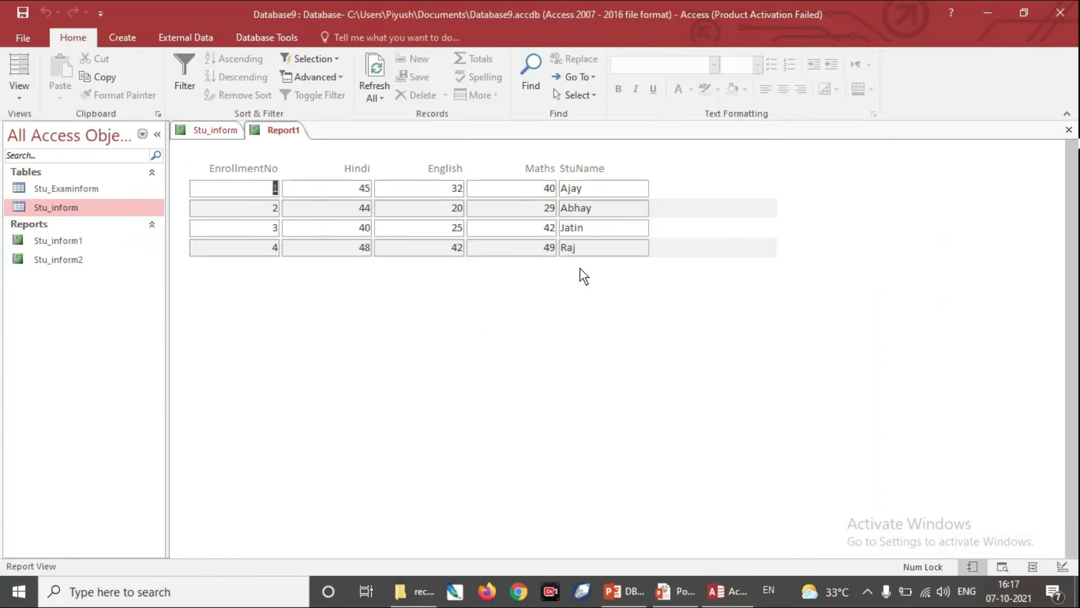
{"action": "left_click", "coordinate": [29, 102]}
{"action": "left_click", "coordinate": [61, 227]}
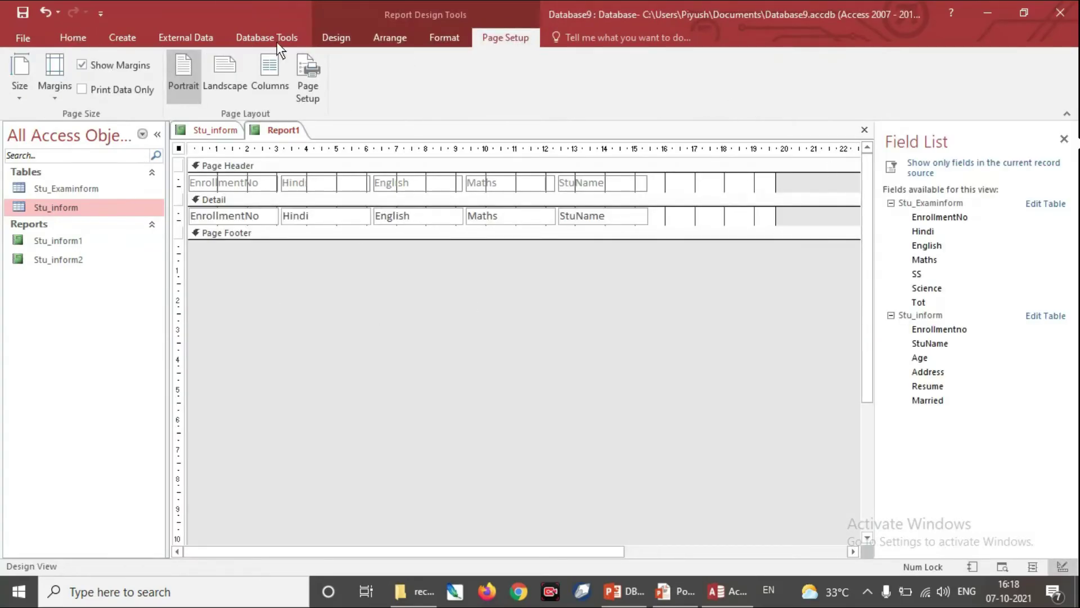
Close the Report1 report
{"action": "left_click", "coordinate": [117, 43]}
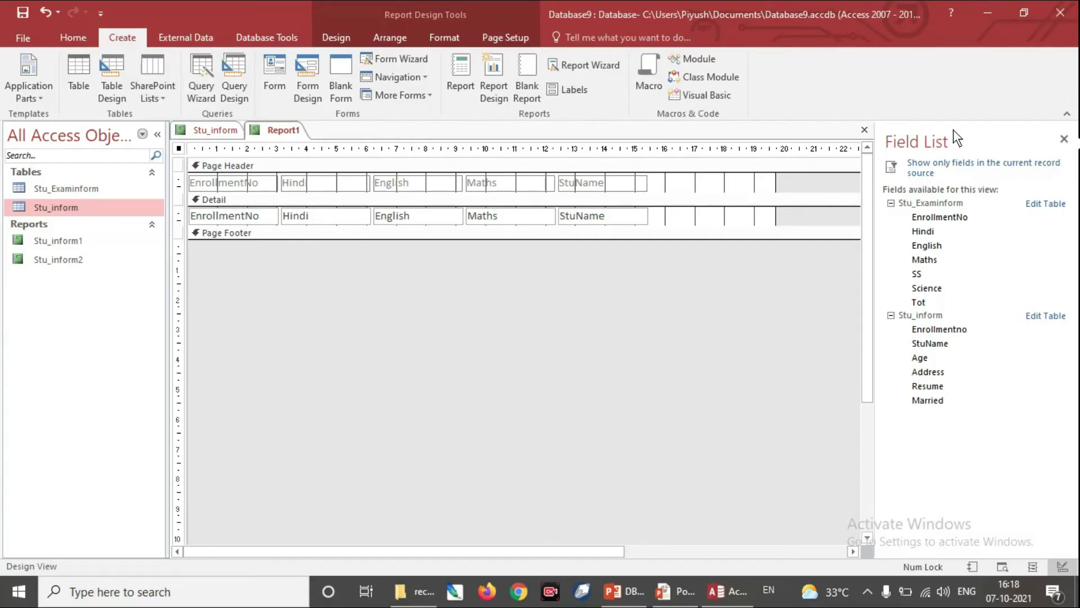
{"action": "left_click", "coordinate": [865, 131]}
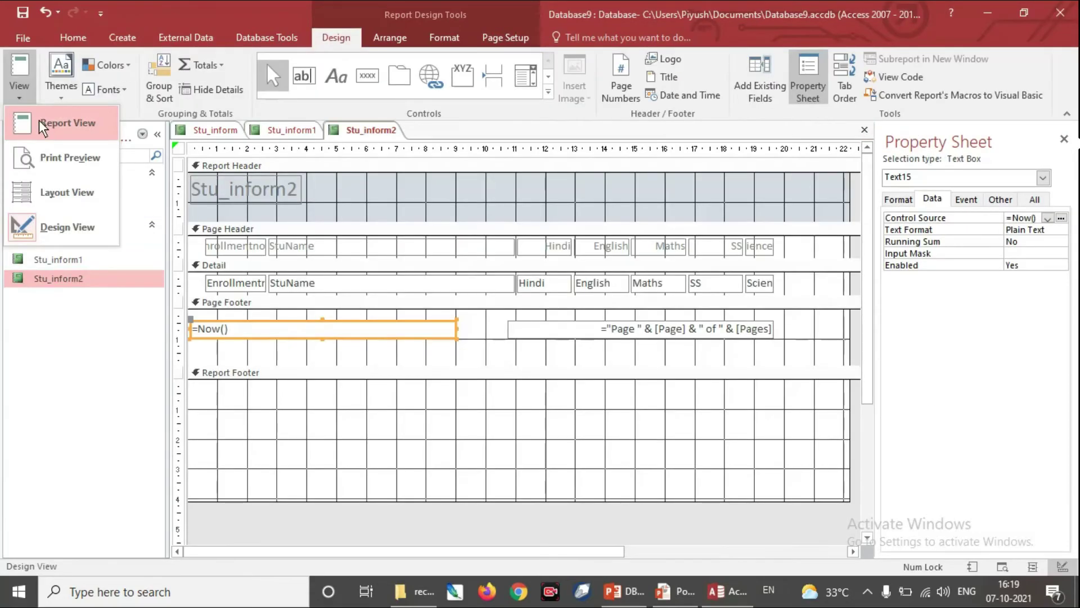
Check the Stu_inform2 report in Report View and return it to Design View
{"action": "left_click", "coordinate": [41, 124]}
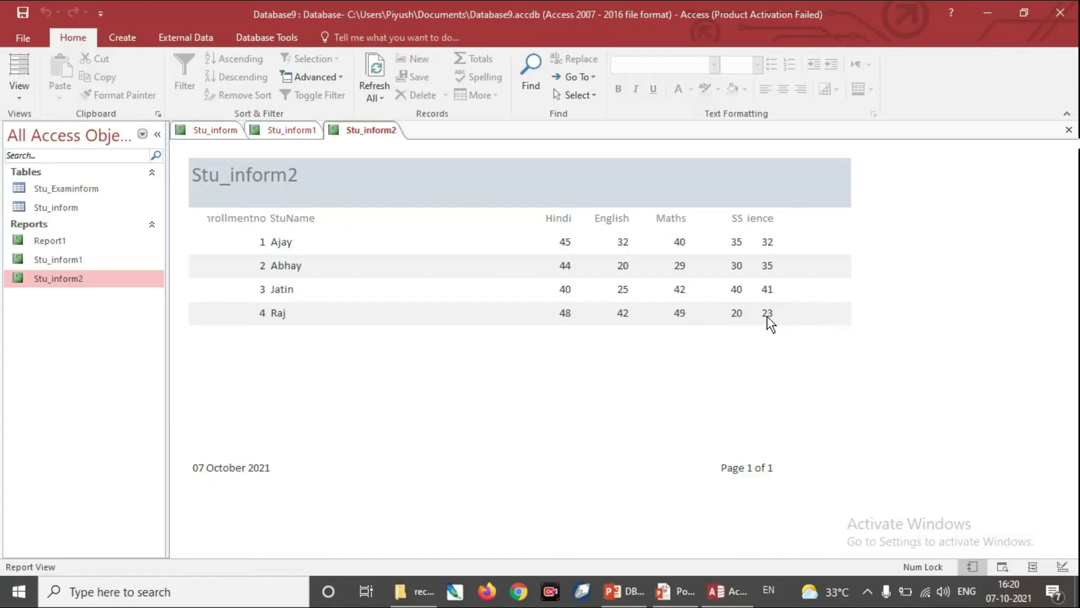
{"action": "left_click", "coordinate": [20, 90]}
{"action": "left_click", "coordinate": [70, 229]}
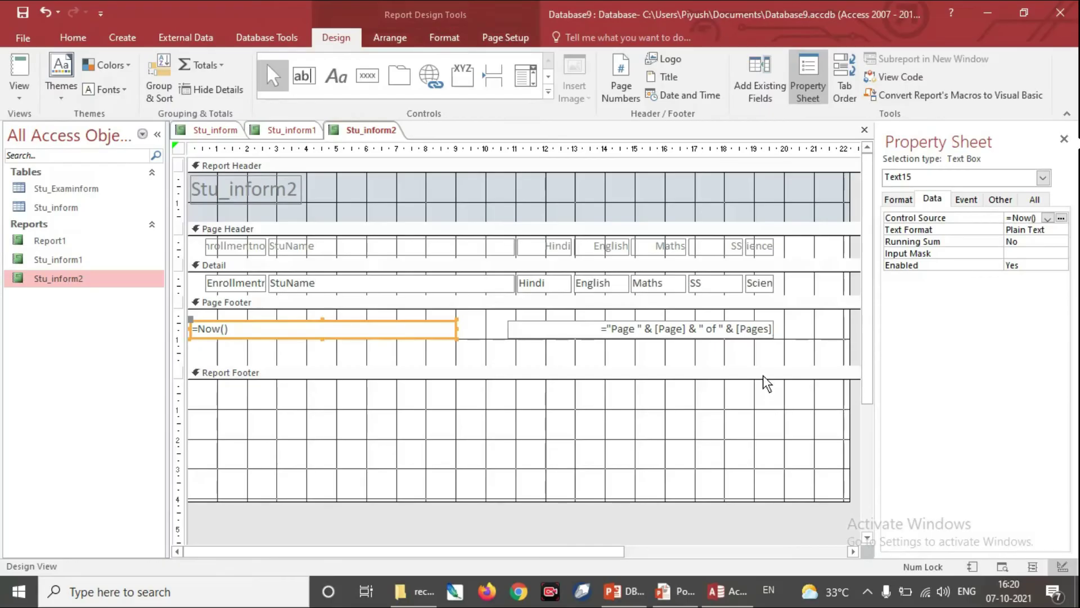
Enlarge the Page Footer section of Stu_inform2 to about 3 cm and draw a text box below the date control
{"action": "left_click_drag", "start_coordinate": [761, 367], "coordinate": [765, 405]}
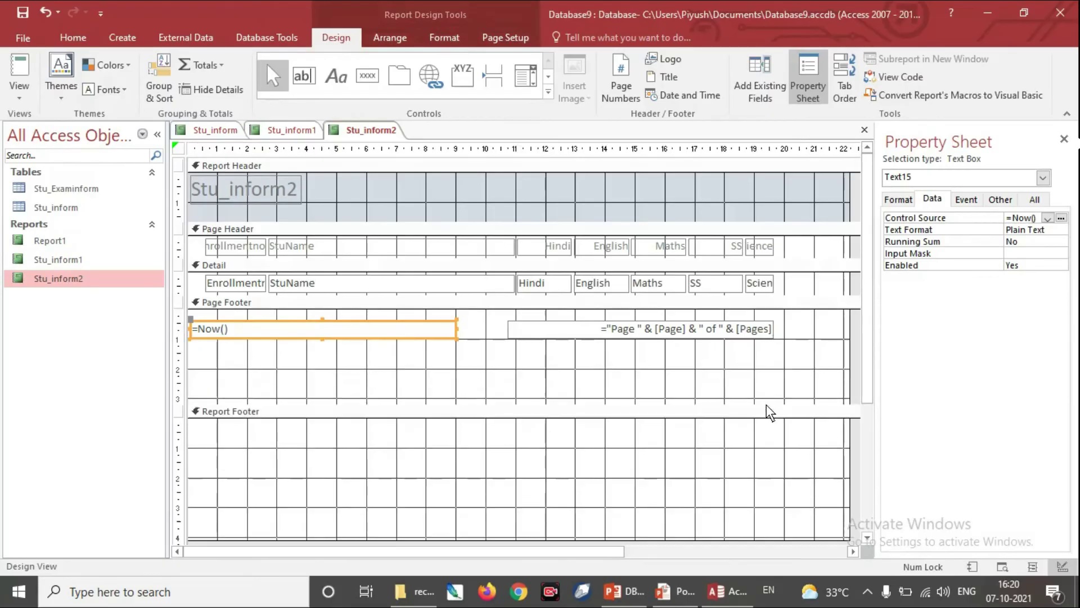
{"action": "left_click", "coordinate": [305, 83]}
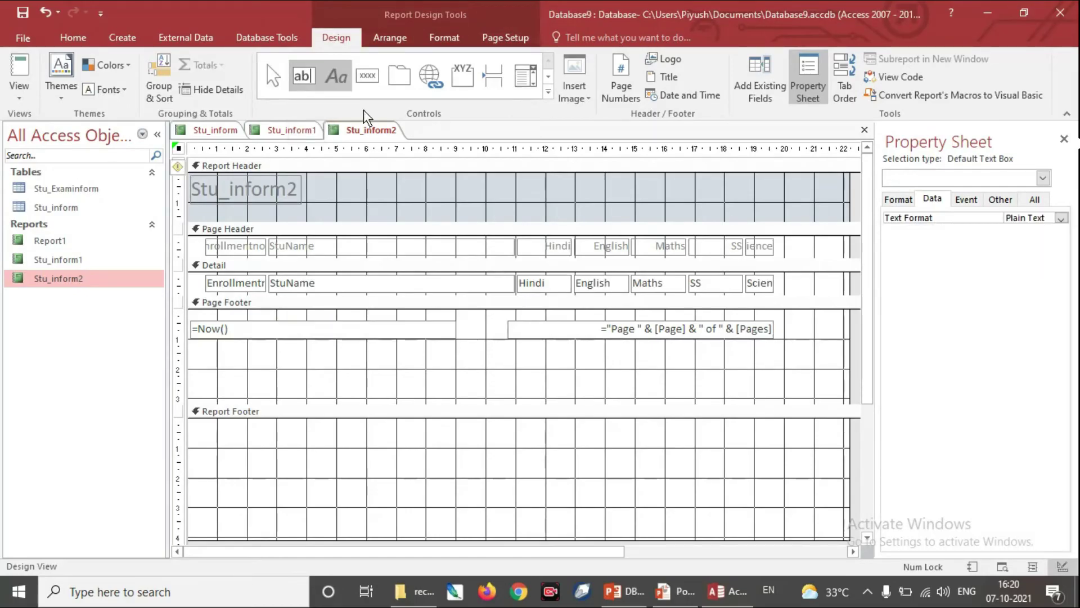
{"action": "left_click_drag", "start_coordinate": [199, 359], "coordinate": [430, 387]}
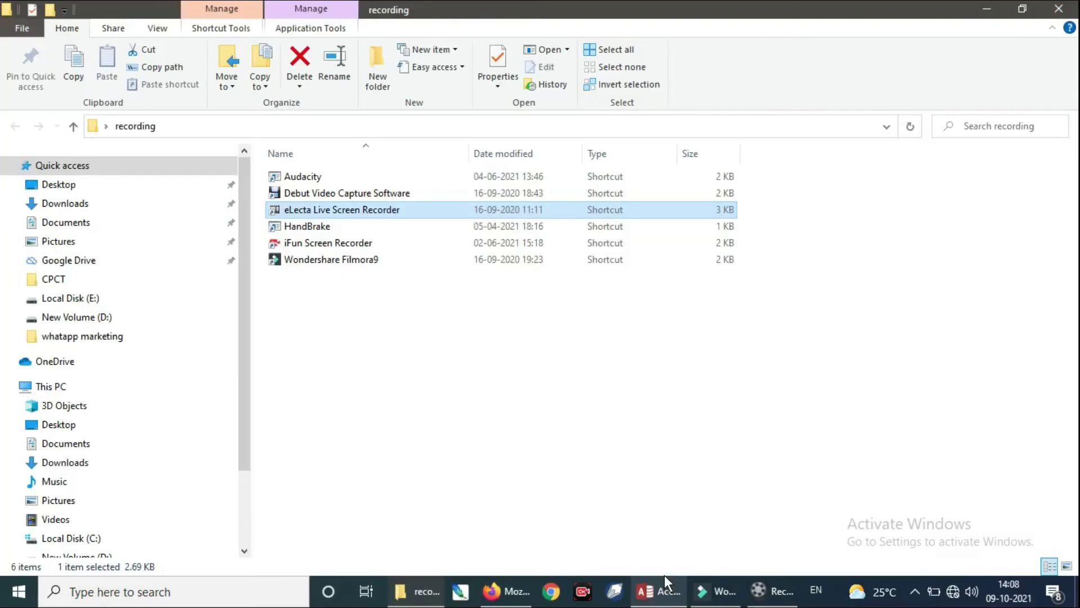
Switch to Access and shift the unbound text box with its label to the right in the Stu_inform1 page footer
{"action": "left_click", "coordinate": [695, 596]}
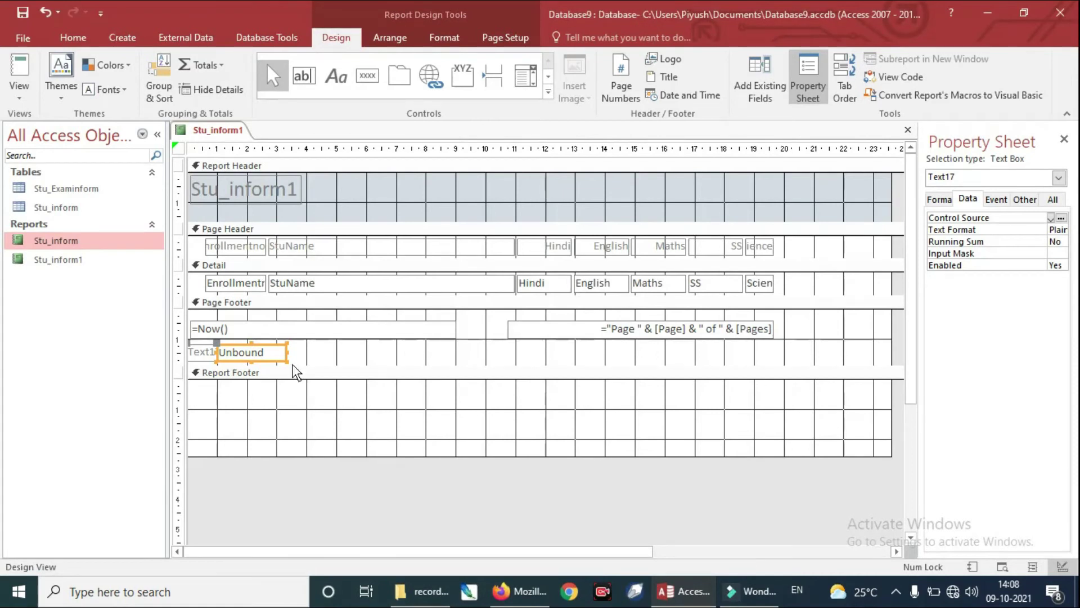
{"action": "left_click_drag", "start_coordinate": [277, 352], "coordinate": [316, 353]}
{"action": "left_click", "coordinate": [382, 359]}
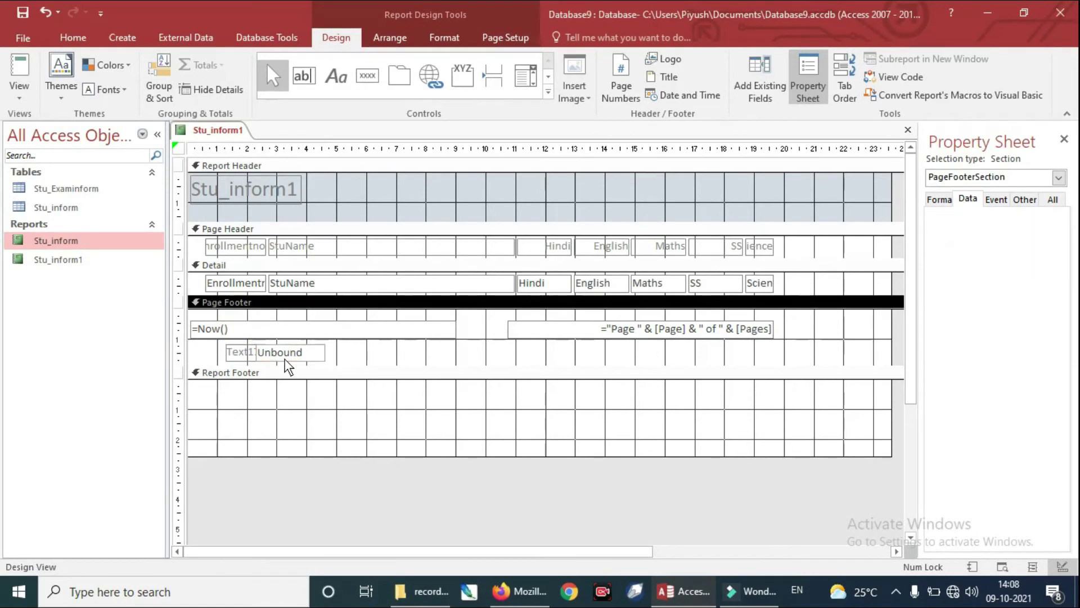
Delete the label attached to the unbound text box and nudge the text box slightly to the right
{"action": "left_click", "coordinate": [239, 351]}
{"action": "right_click", "coordinate": [225, 341]}
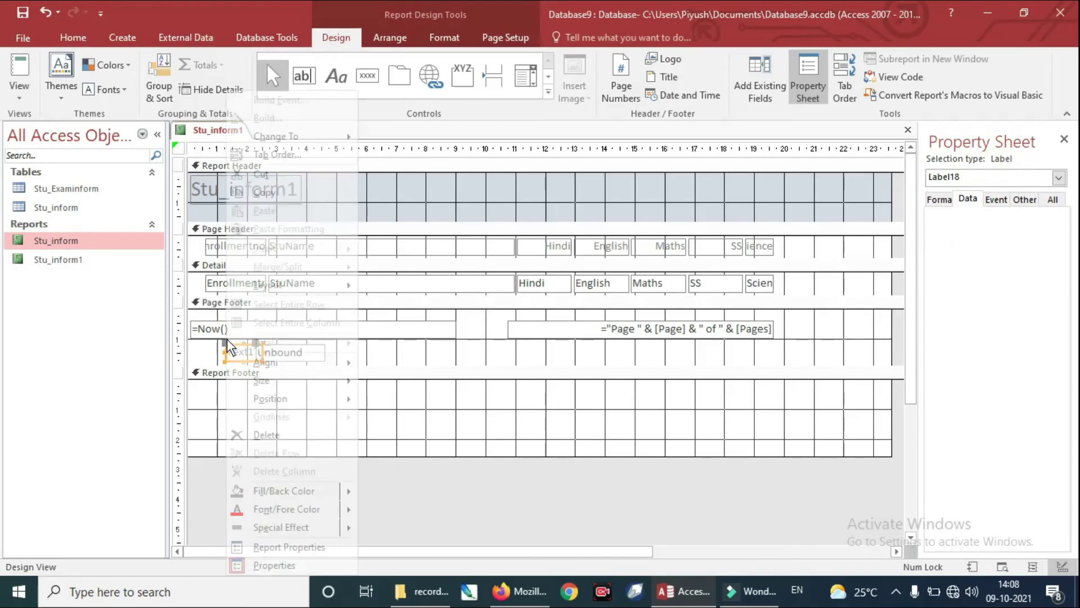
{"action": "left_click", "coordinate": [274, 436]}
{"action": "left_click", "coordinate": [294, 353]}
{"action": "left_click_drag", "start_coordinate": [317, 345], "coordinate": [324, 345]}
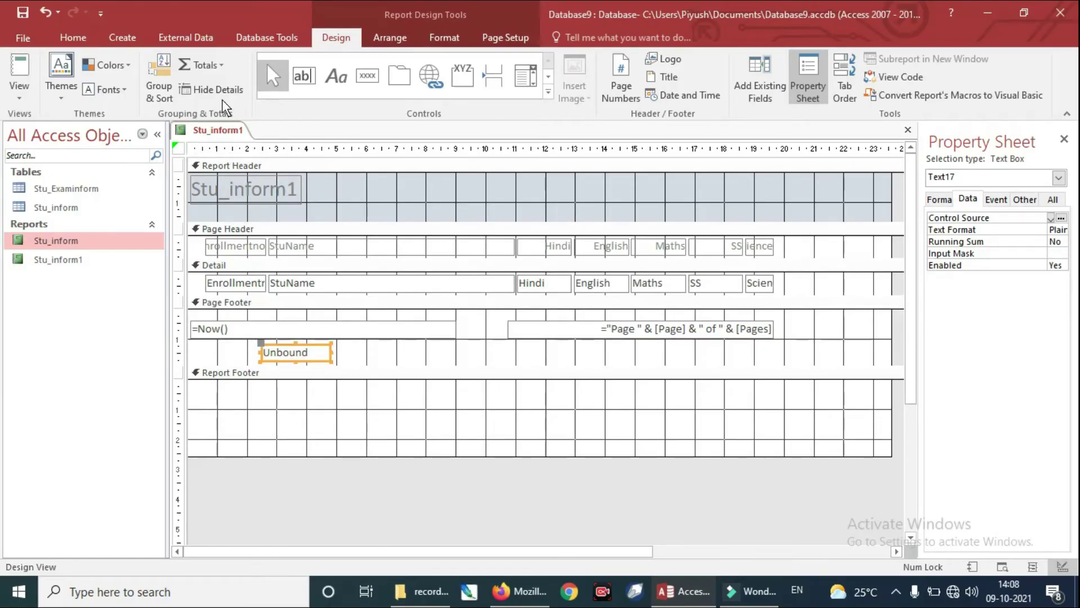
Add a Count Records total to the report footer of Stu_inform1 and check it in Report View
{"action": "left_click", "coordinate": [221, 68]}
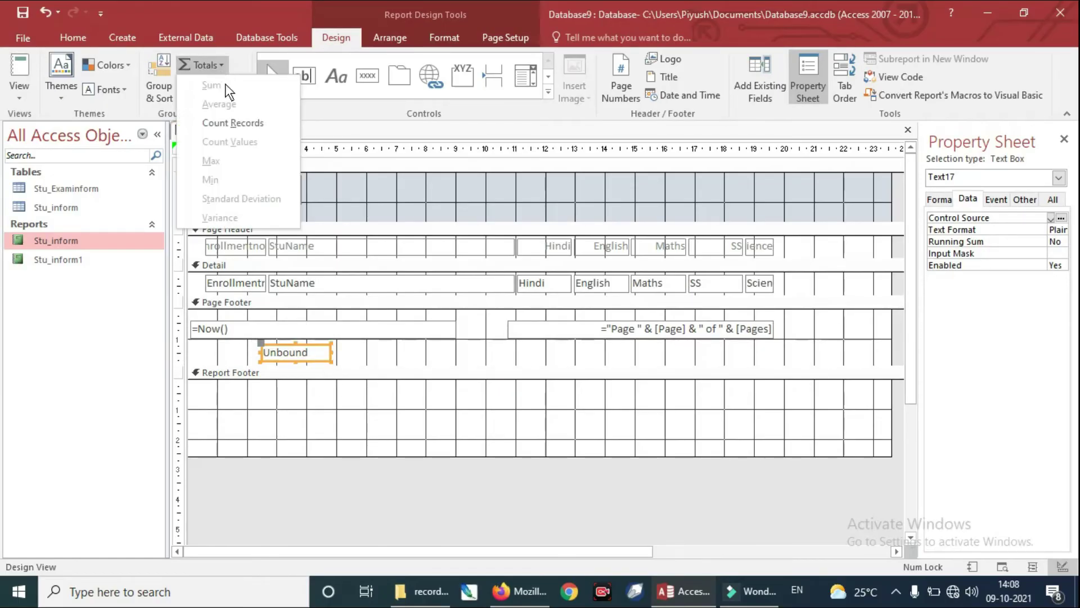
{"action": "left_click", "coordinate": [237, 123]}
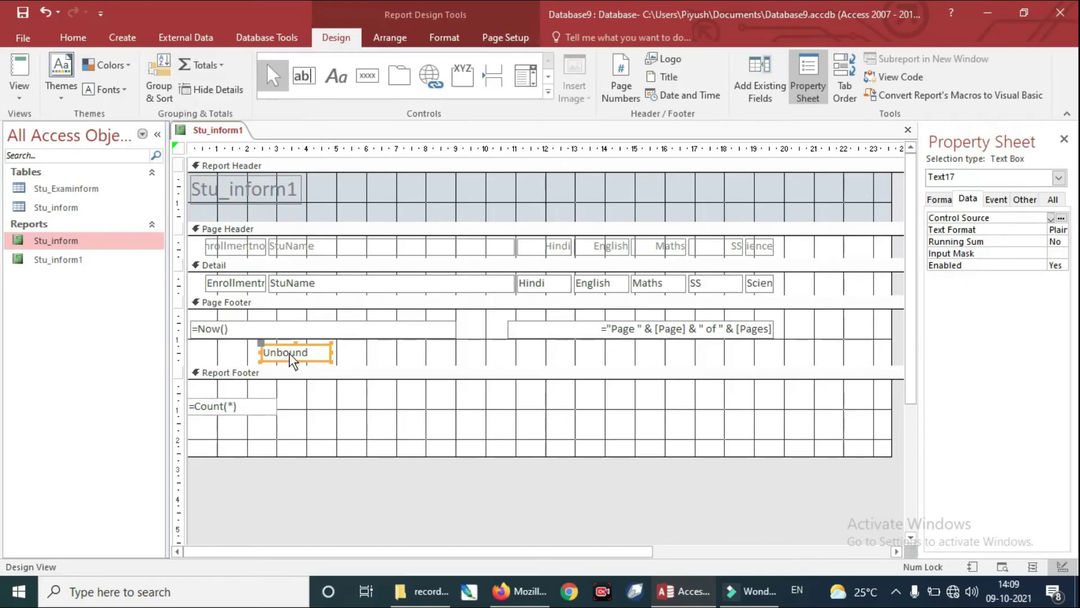
{"action": "left_click", "coordinate": [16, 99]}
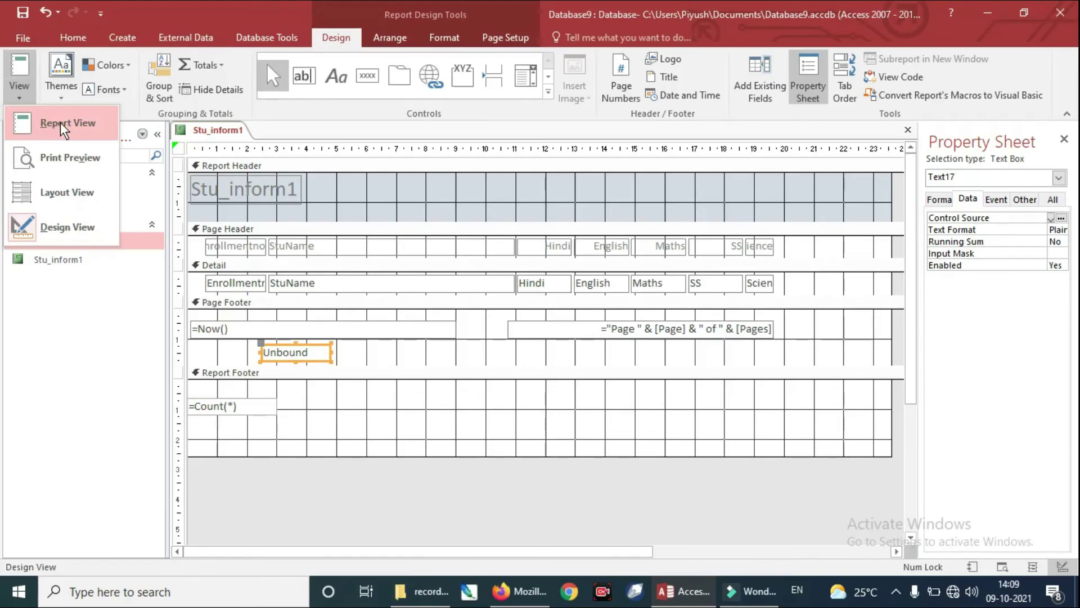
{"action": "left_click", "coordinate": [59, 122]}
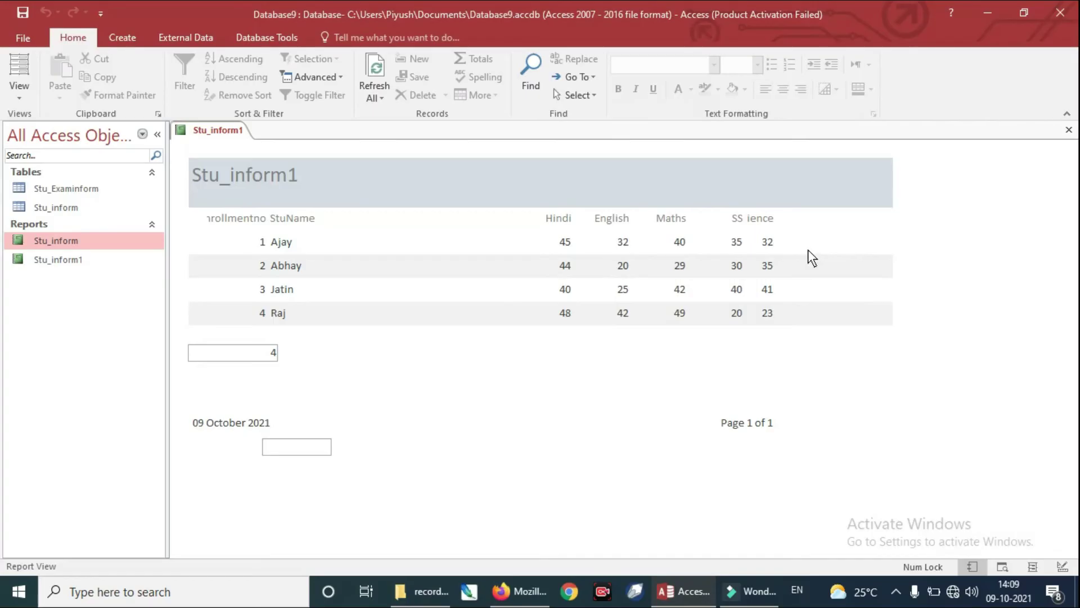
Return Stu_inform1 to Design View and enlarge its Detail section to about 2 cm
{"action": "left_click", "coordinate": [22, 95]}
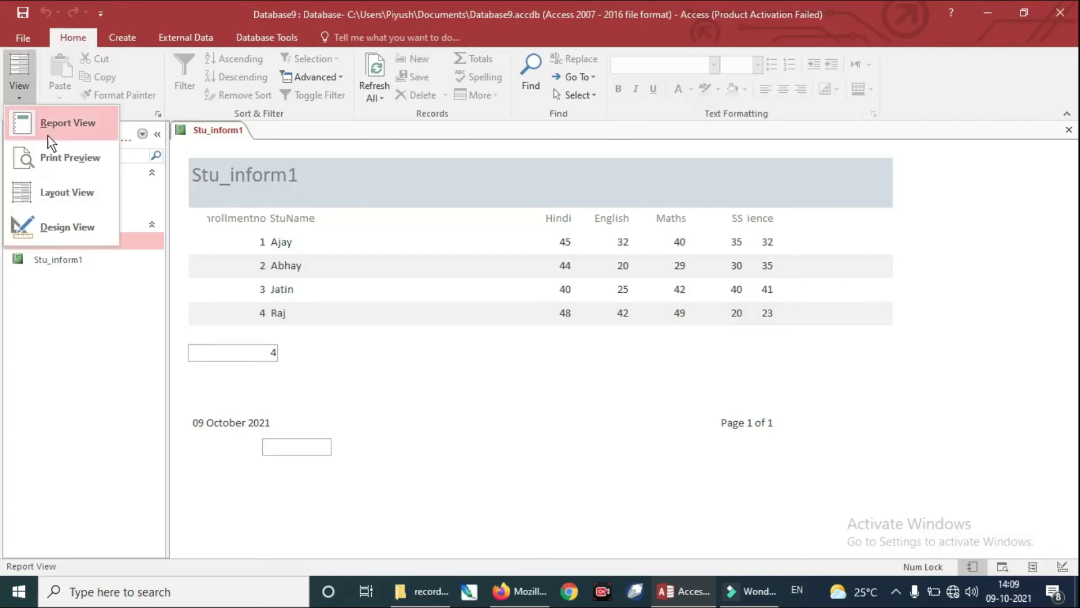
{"action": "left_click", "coordinate": [67, 227]}
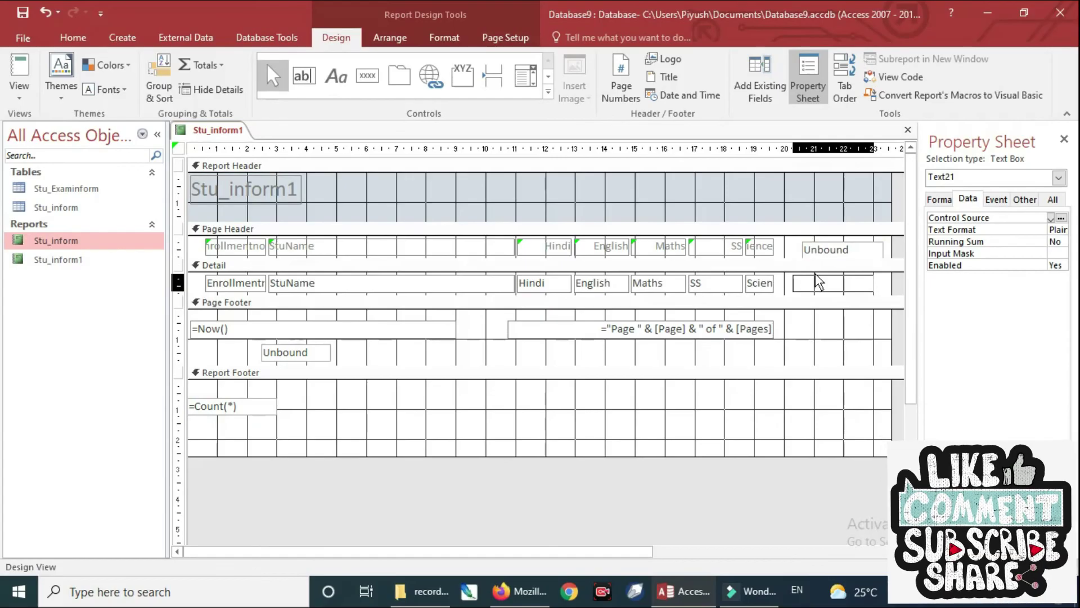
{"action": "left_click", "coordinate": [783, 304]}
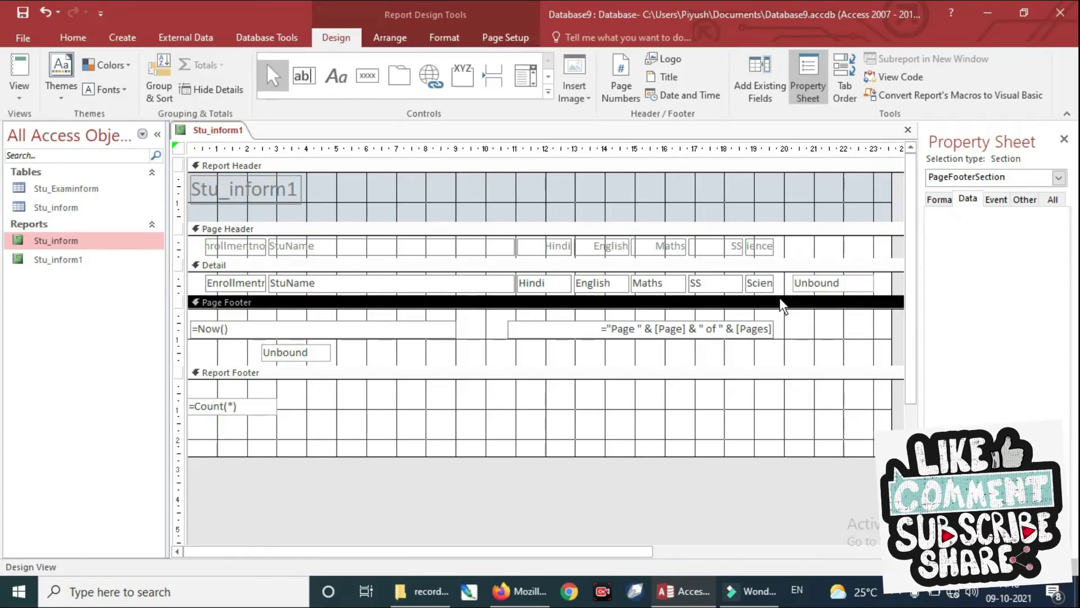
{"action": "left_click_drag", "start_coordinate": [779, 297], "coordinate": [788, 336]}
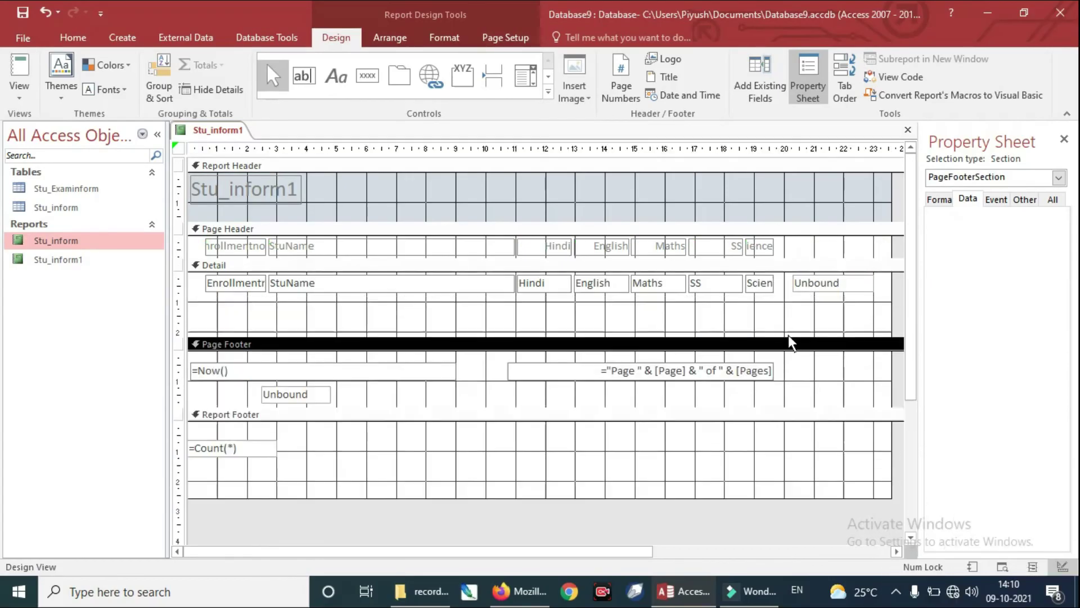
Open the Expression Builder for the Control Source of the unbound text box beside Science in the Detail section
{"action": "left_click", "coordinate": [819, 284]}
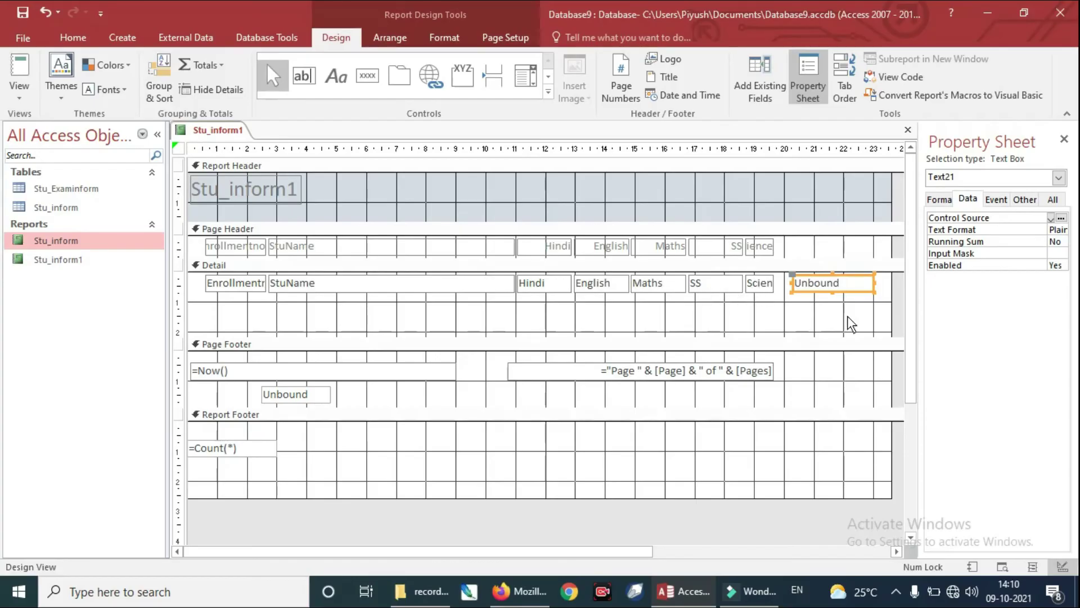
{"action": "left_click_drag", "start_coordinate": [920, 318], "coordinate": [898, 323]}
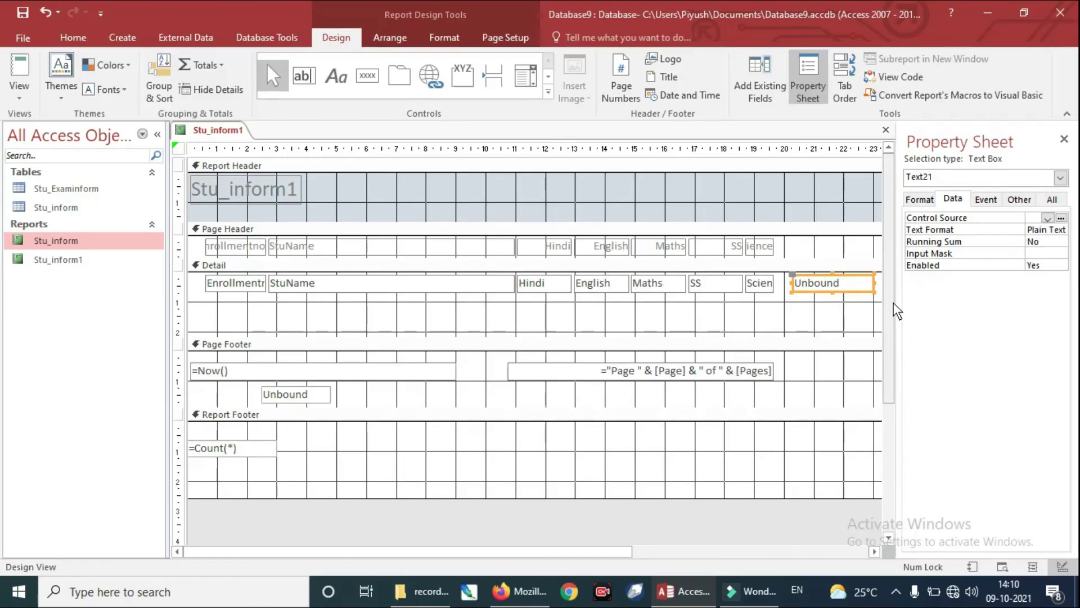
{"action": "right_click", "coordinate": [835, 285]}
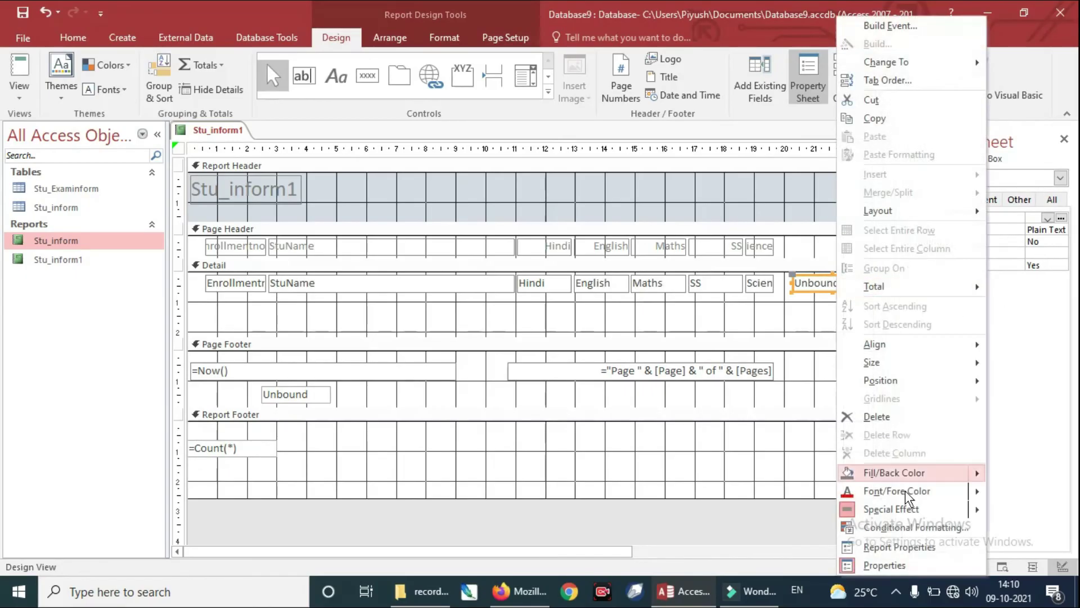
{"action": "left_click", "coordinate": [899, 564]}
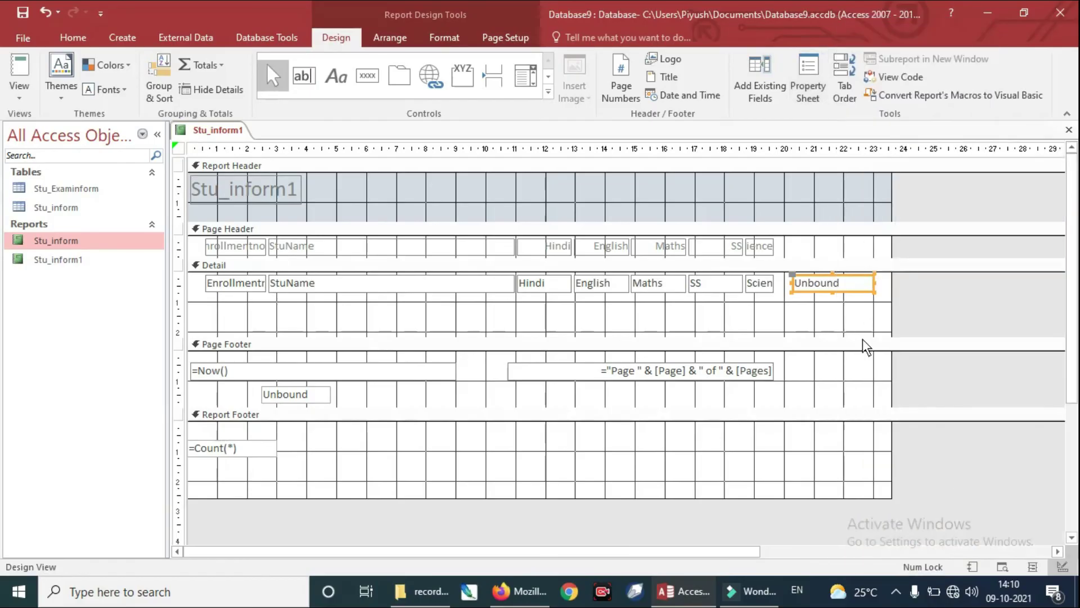
{"action": "right_click", "coordinate": [849, 284]}
{"action": "left_click", "coordinate": [893, 565]}
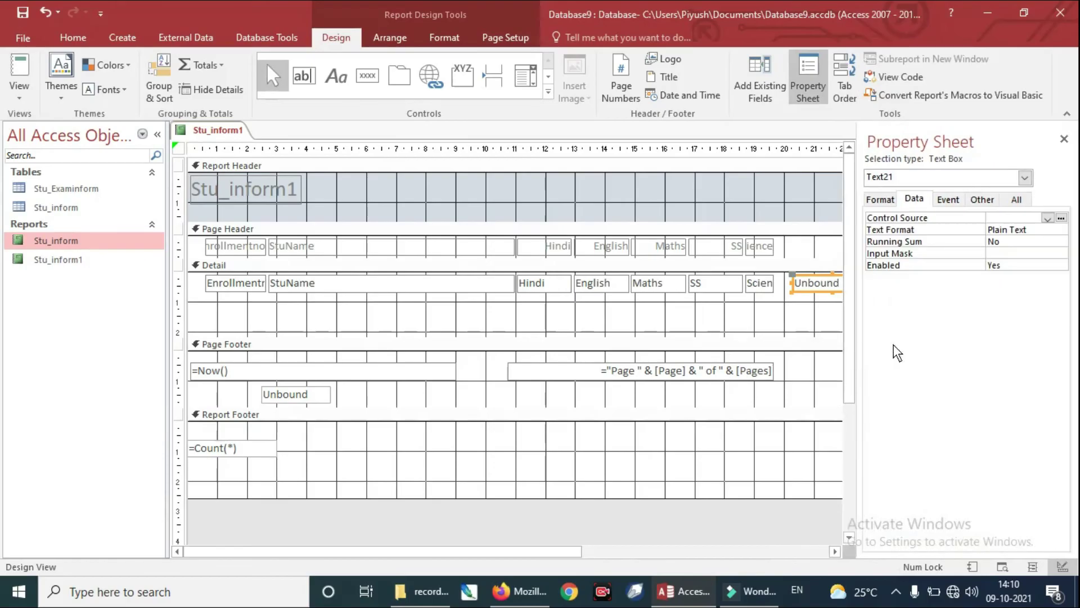
{"action": "left_click", "coordinate": [1062, 221]}
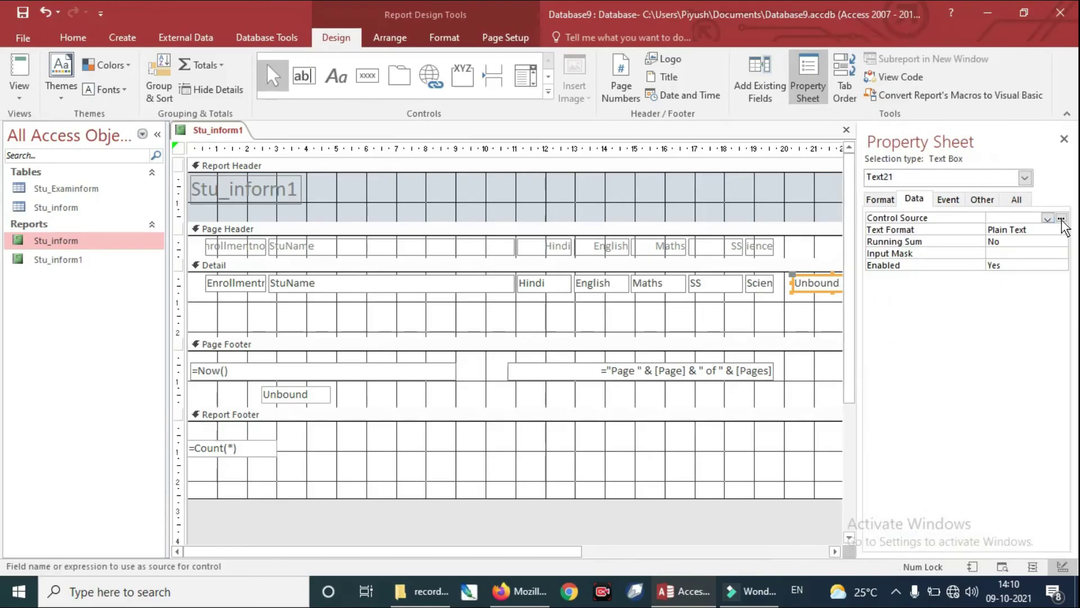
{"action": "left_click", "coordinate": [1061, 219]}
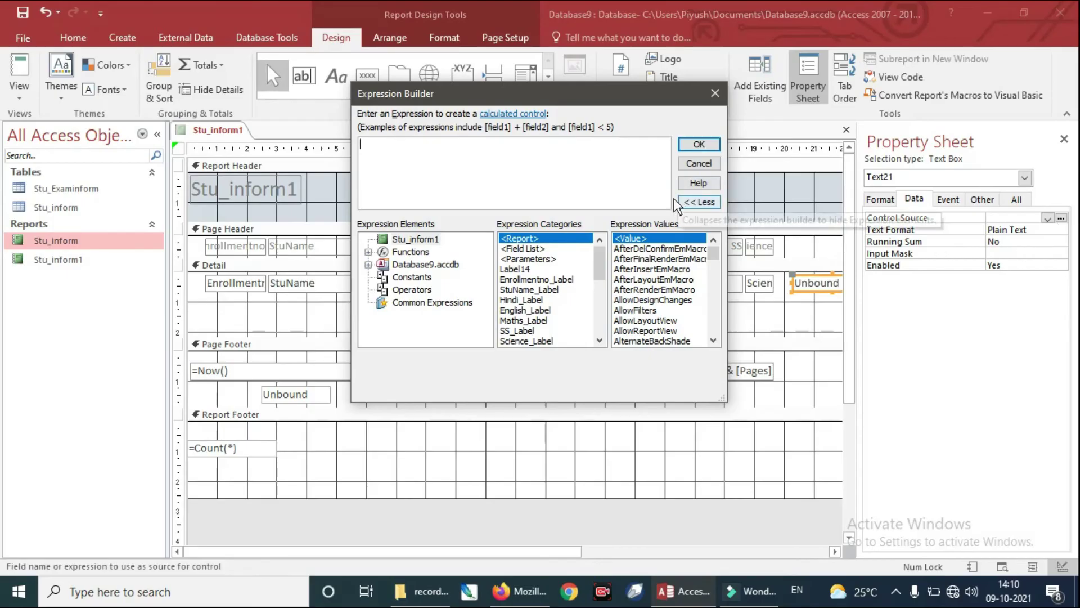
{"action": "left_click_drag", "start_coordinate": [609, 95], "coordinate": [727, 312]}
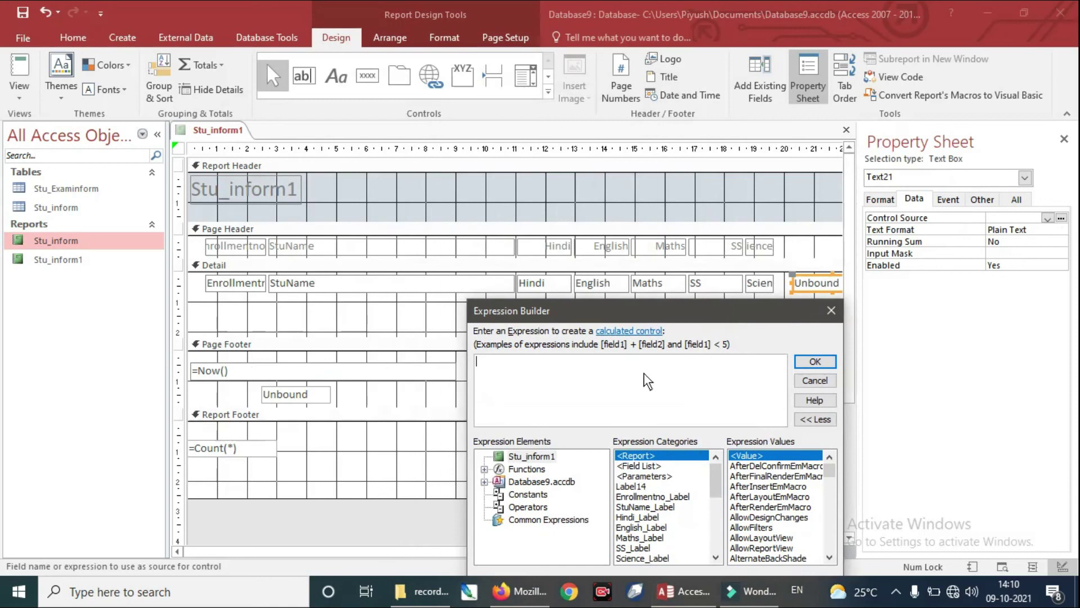
Set the Detail text box's Control Source expression to =[Hindi]+[English]+[Maths]+ss+[Science]
{"action": "type", "text": "=hin"}
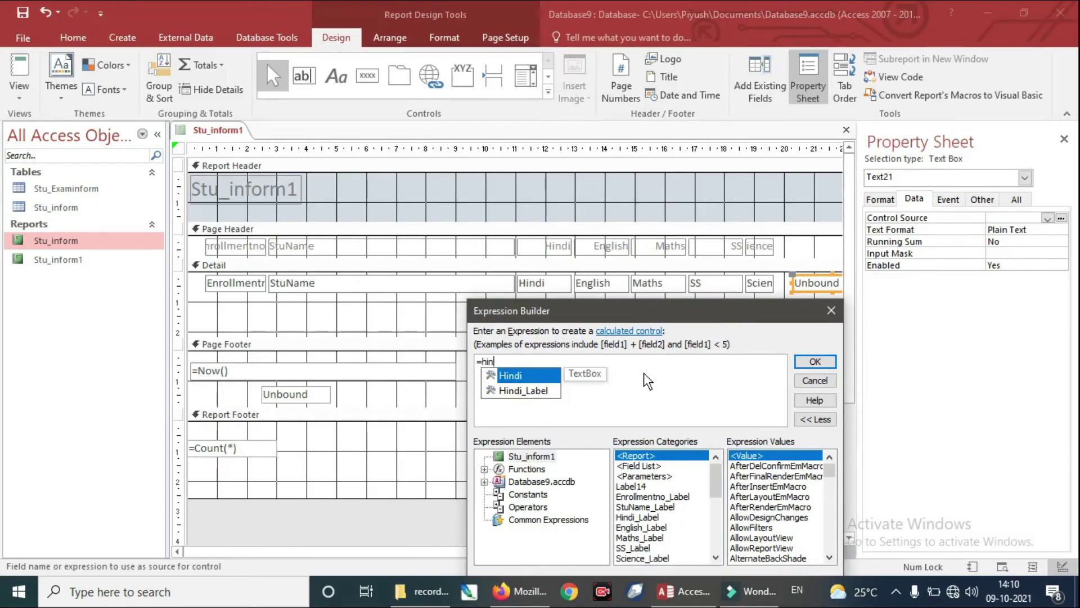
{"action": "key", "text": "Tab"}
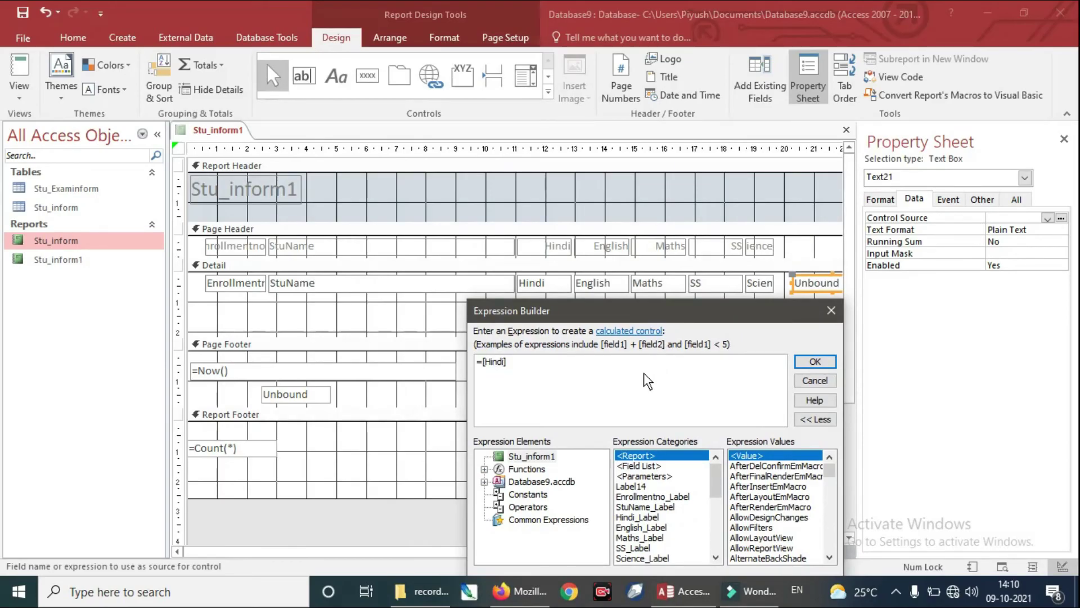
{"action": "type", "text": "+e"}
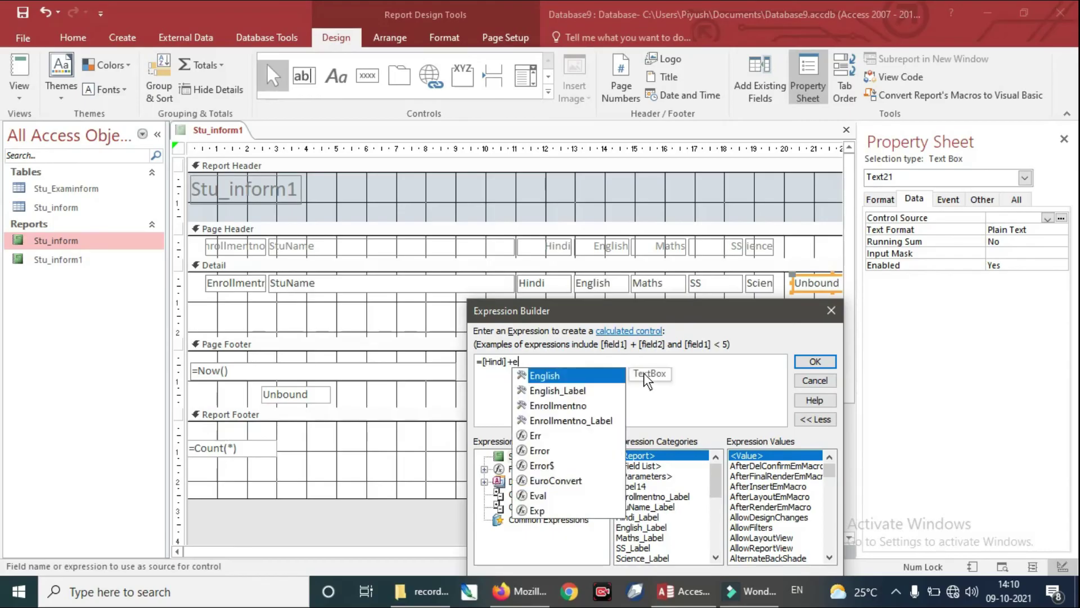
{"action": "key", "text": "Tab"}
{"action": "type", "text": "+"}
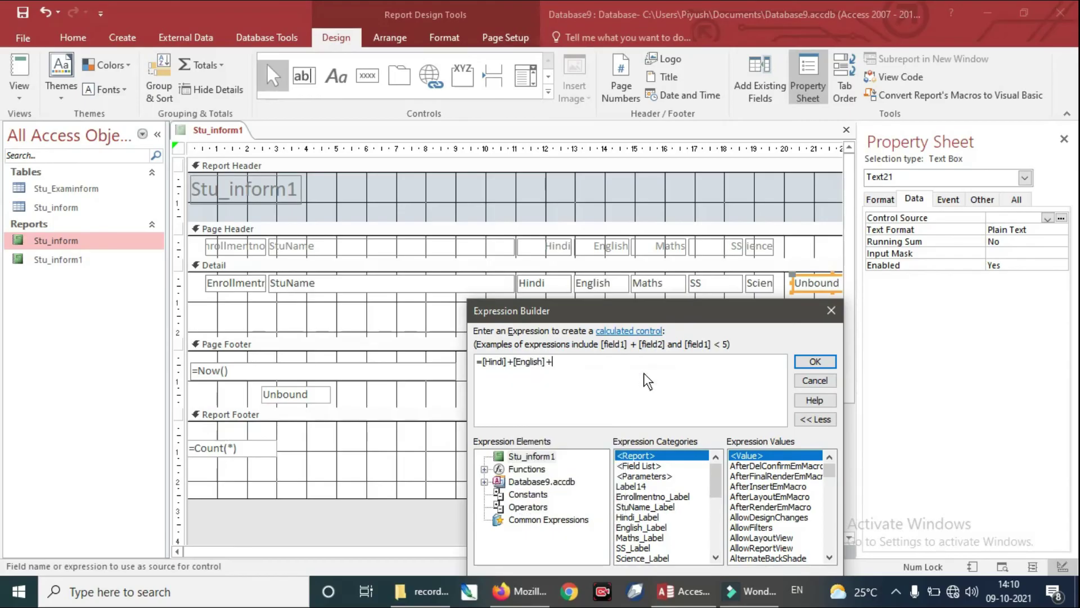
{"action": "type", "text": "m"}
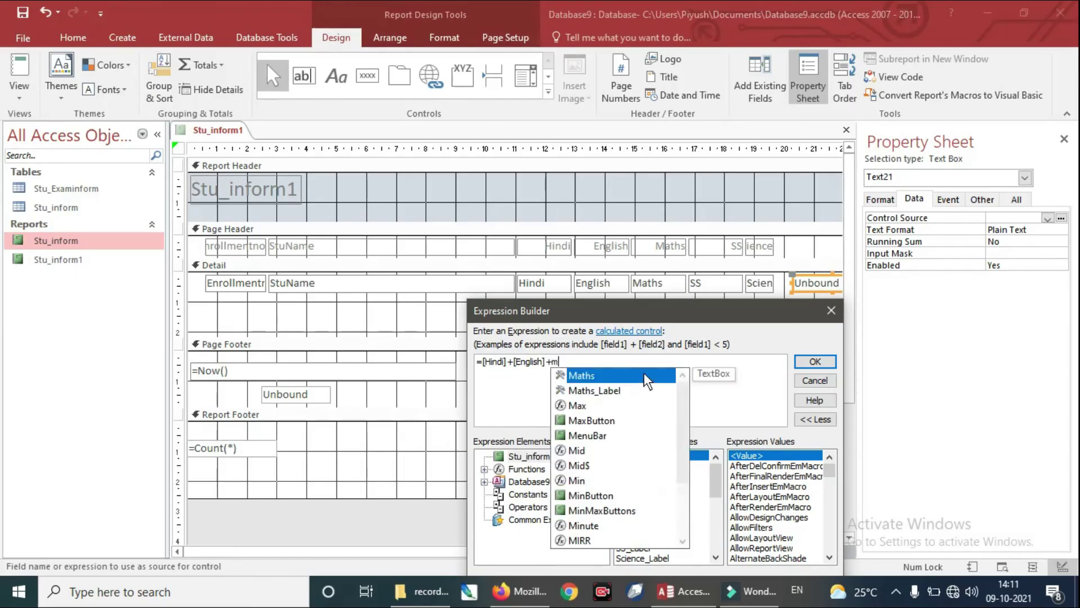
{"action": "key", "text": "Tab"}
{"action": "type", "text": "+"}
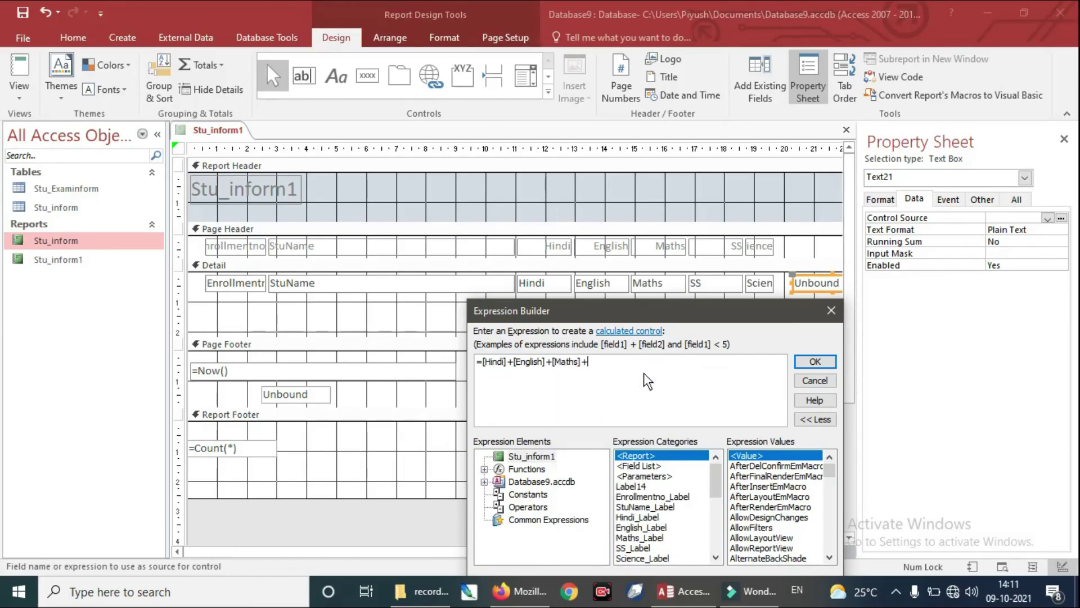
{"action": "type", "text": "ss"}
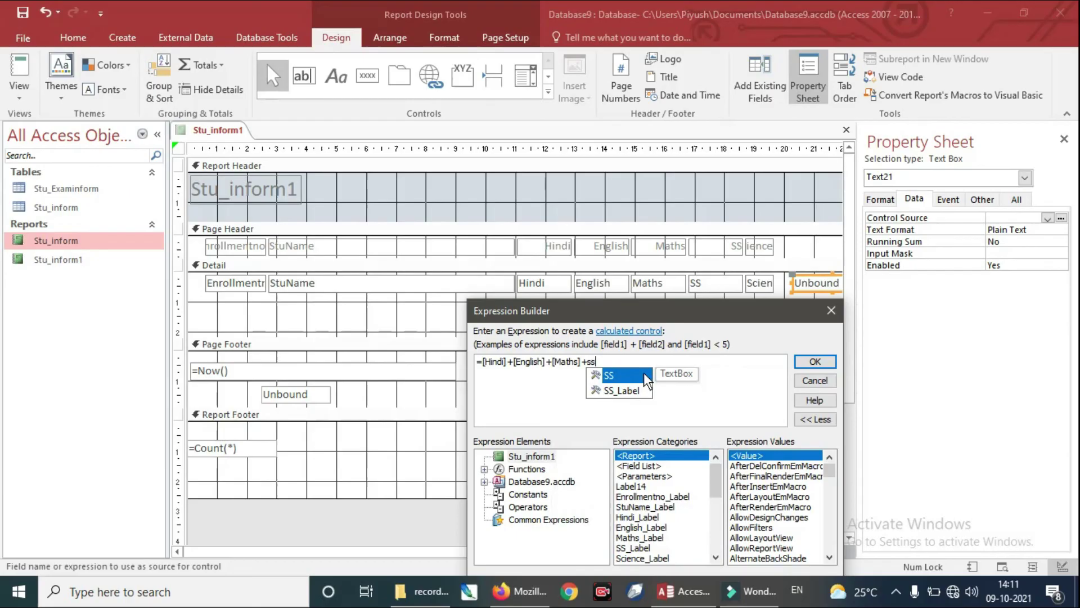
{"action": "type", "text": "+"}
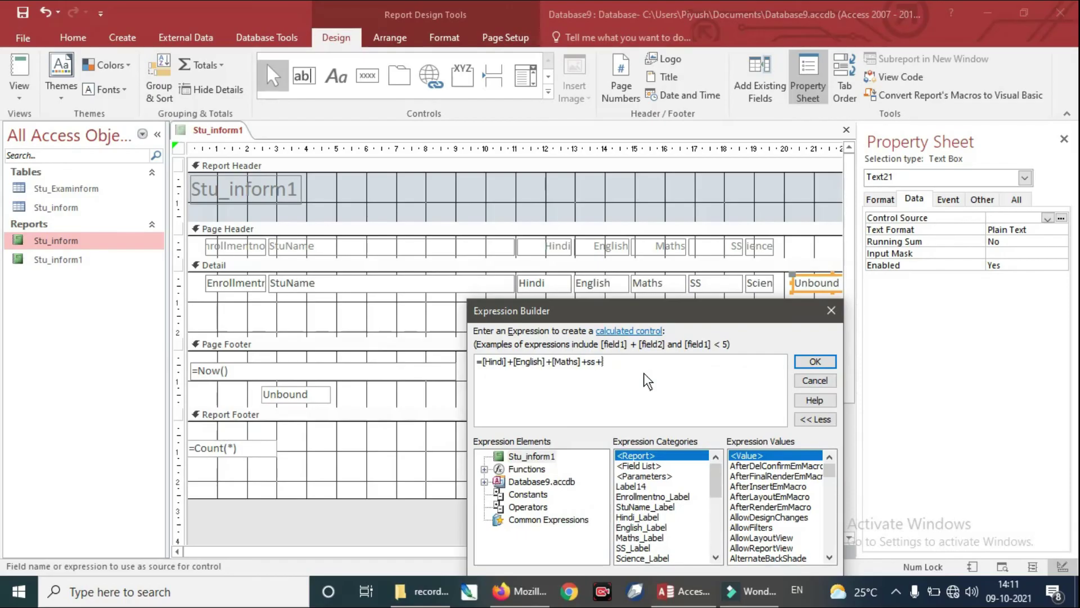
{"action": "type", "text": "sc"}
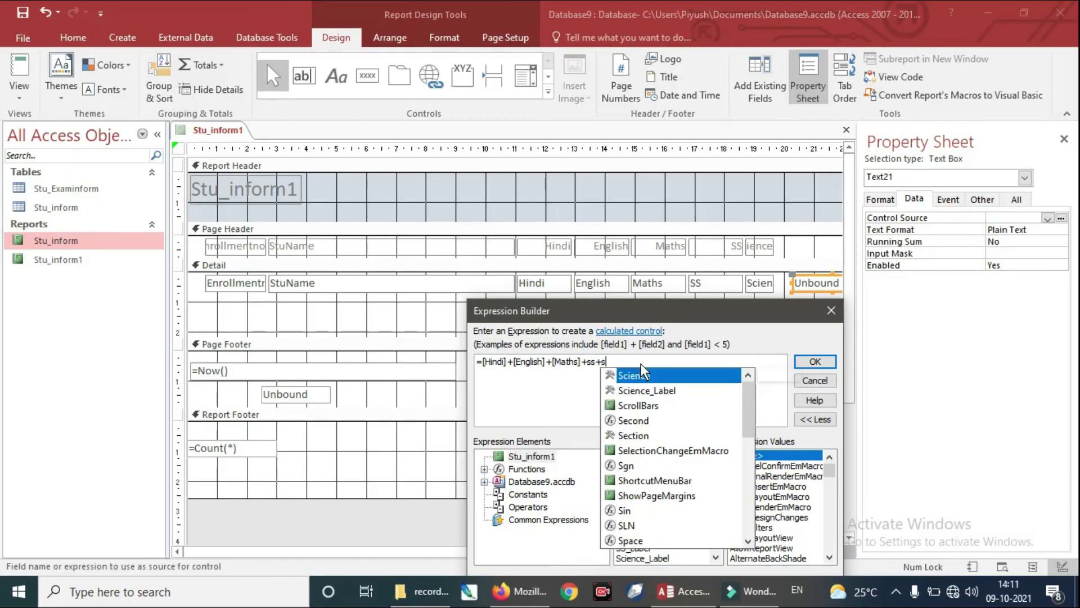
{"action": "key", "text": "Tab"}
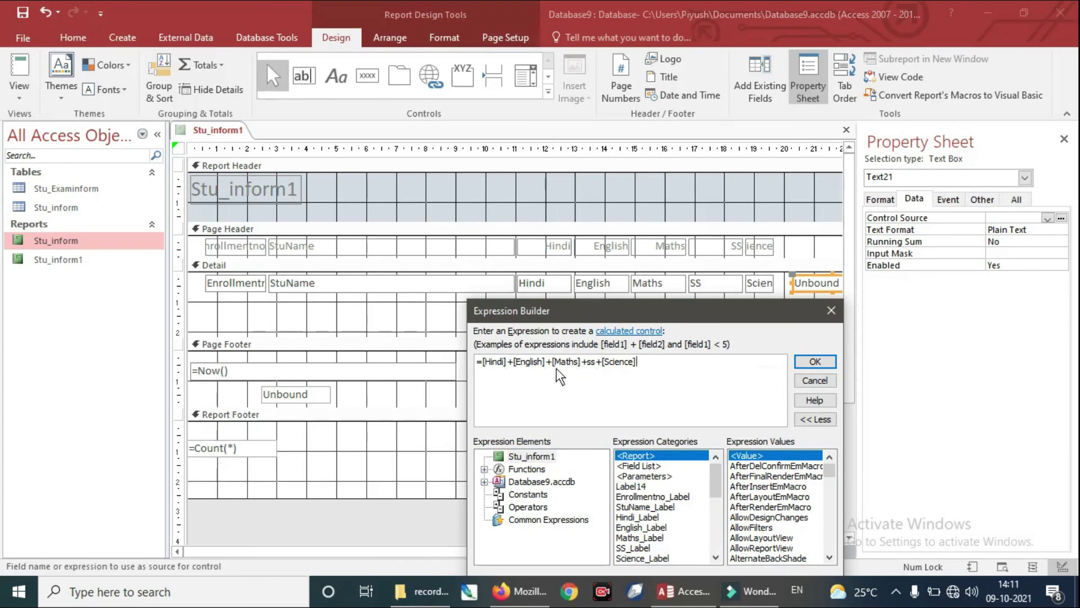
{"action": "left_click", "coordinate": [813, 363]}
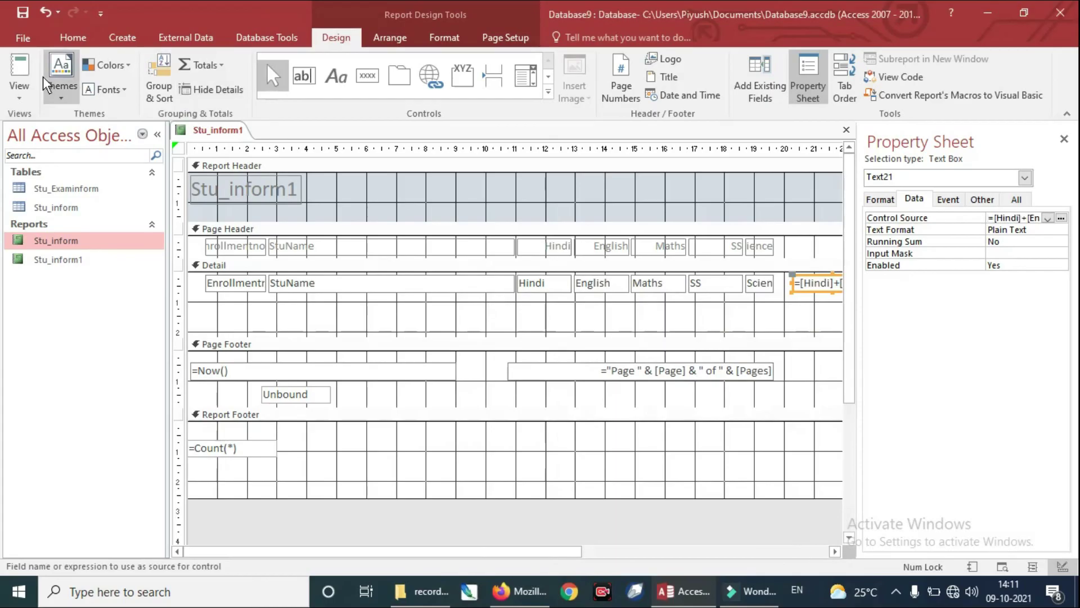
Check the calculated marks total for each student in Report View
{"action": "left_click", "coordinate": [27, 90]}
{"action": "left_click", "coordinate": [49, 117]}
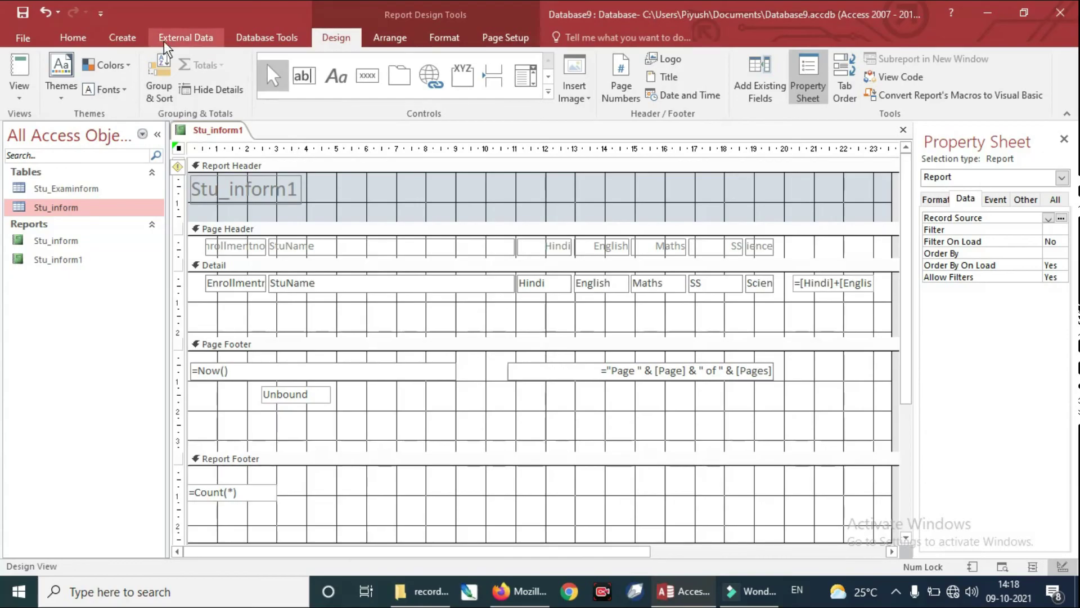
Bring up the commands for creating a new report object from the Stu_inform table
{"action": "left_click", "coordinate": [137, 32]}
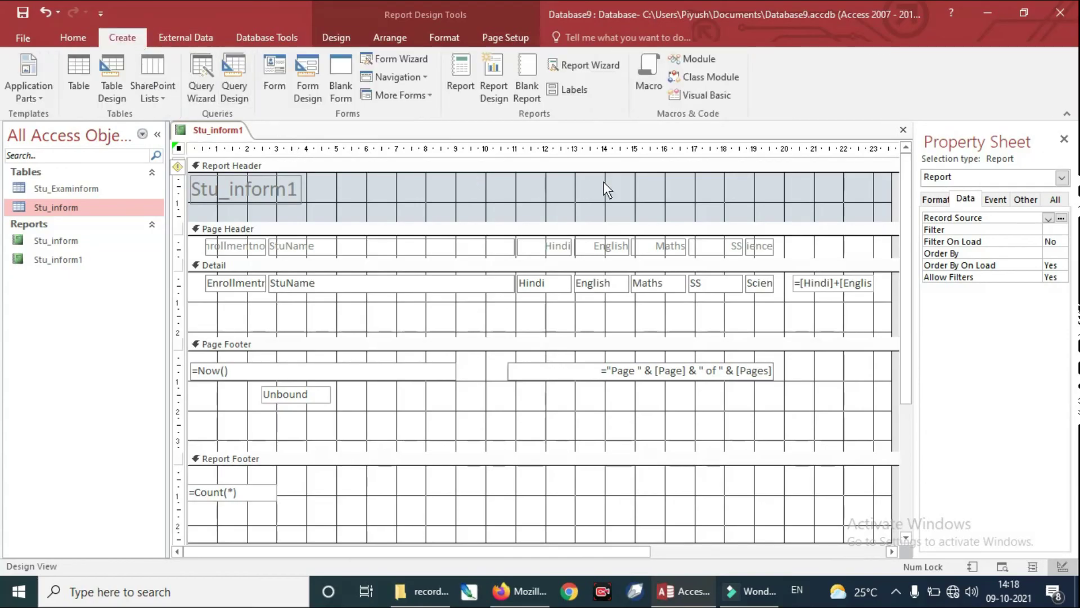